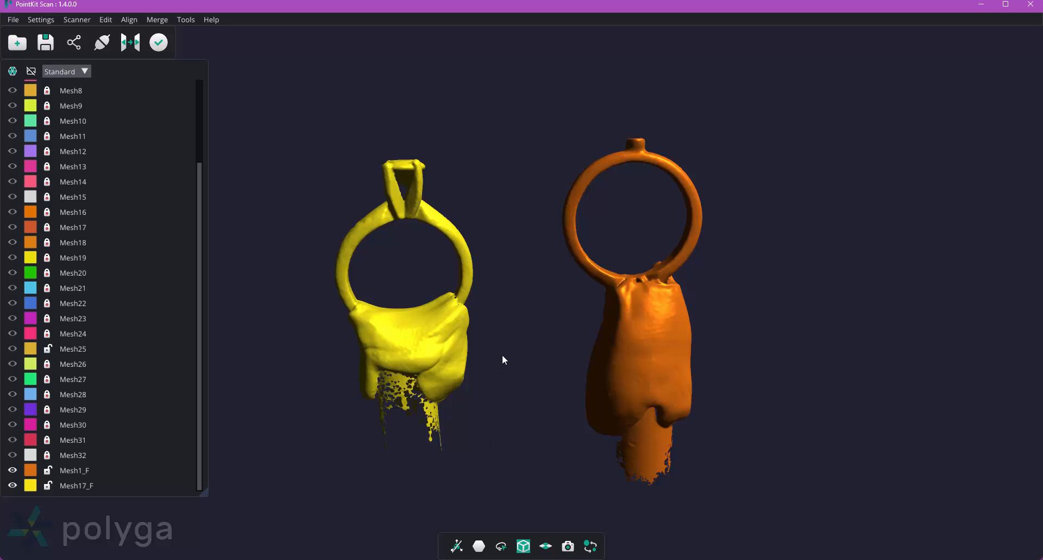
Delete the scanned clay and holder geometry below the bands of the yellow and orange ring meshes.
drag(502, 355, 503, 377)
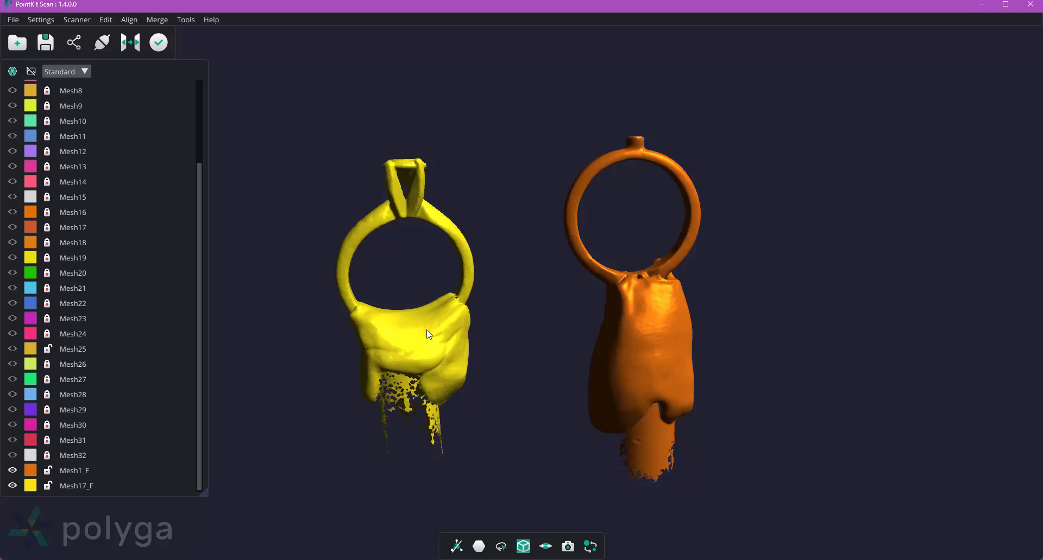
click(500, 546)
mouse_move(335, 340)
mouse_down()
mouse_move(421, 280)
mouse_move(485, 445)
mouse_move(337, 452)
mouse_up()
key(Delete)
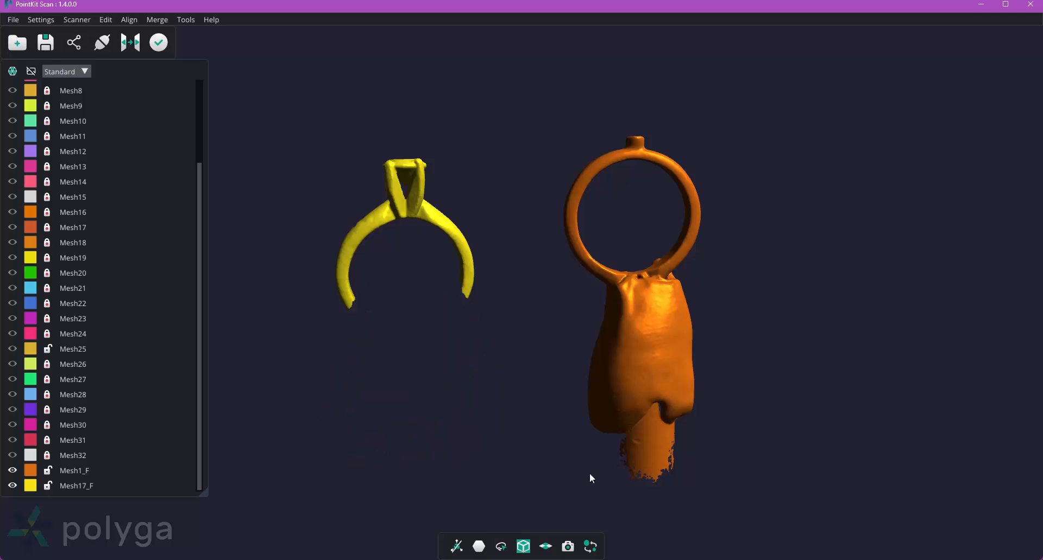
mouse_move(589, 474)
mouse_down()
mouse_move(579, 460)
mouse_move(589, 295)
mouse_move(657, 255)
mouse_move(707, 330)
mouse_move(709, 488)
mouse_move(630, 501)
mouse_up()
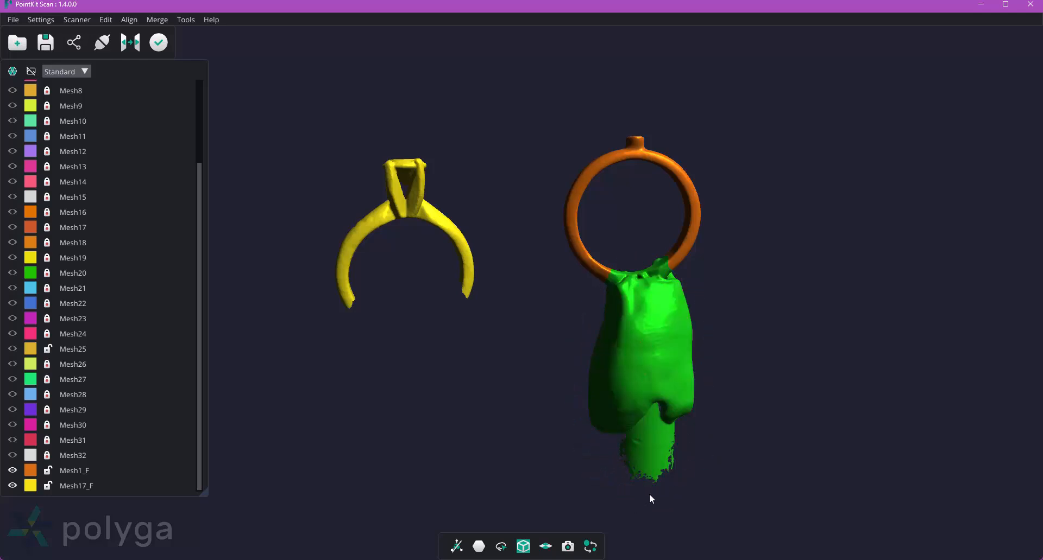
key(Delete)
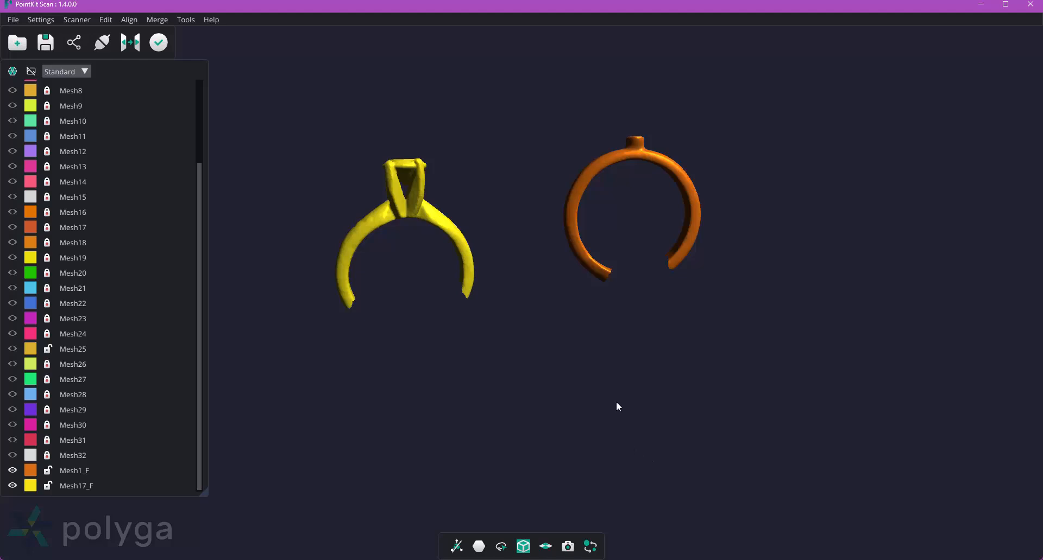
Rotate Mesh1_F upside down so the open gap in its band faces upward.
click(456, 547)
click(461, 486)
drag(635, 227, 973, 262)
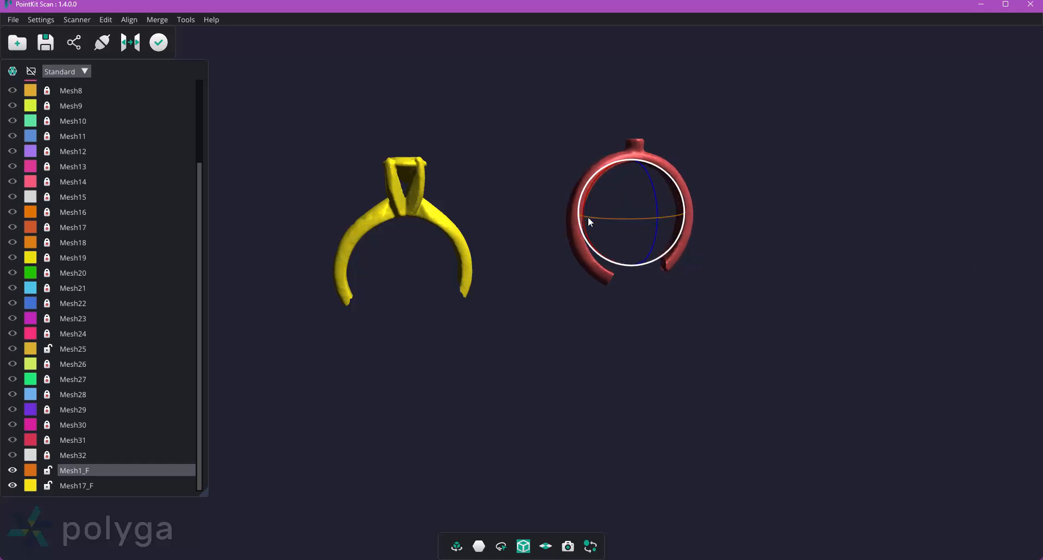
drag(588, 216, 386, 240)
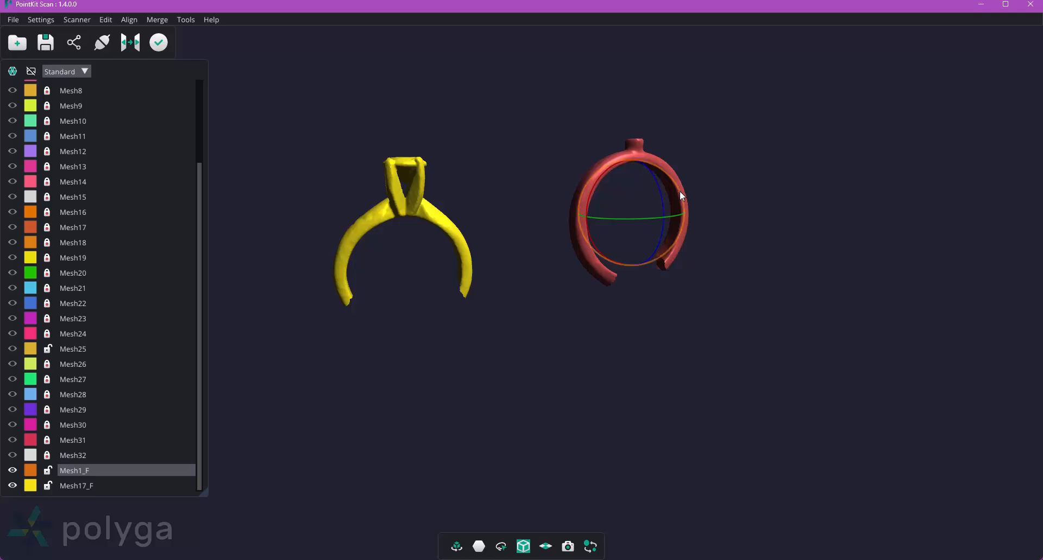
drag(682, 196, 621, 284)
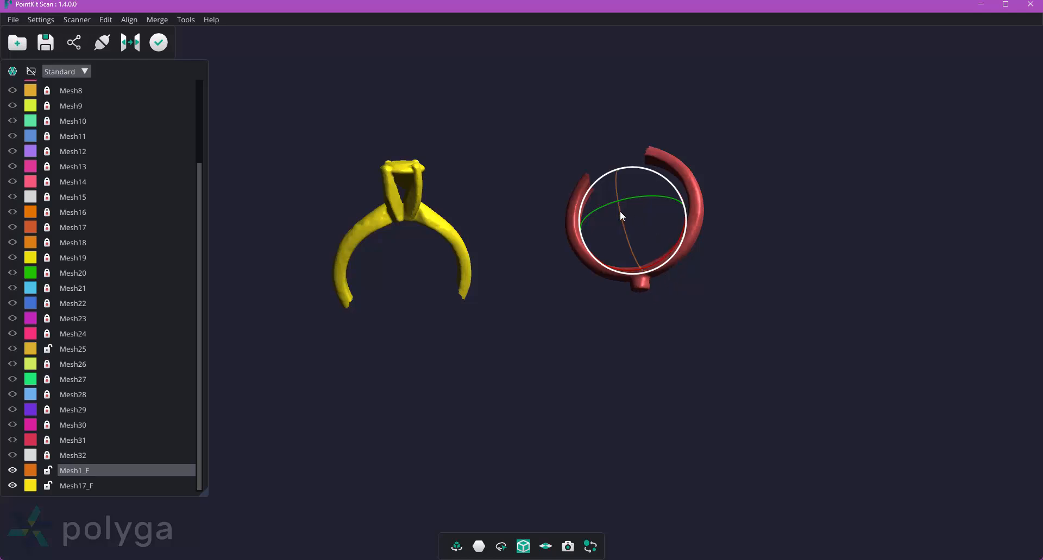
drag(620, 211, 638, 239)
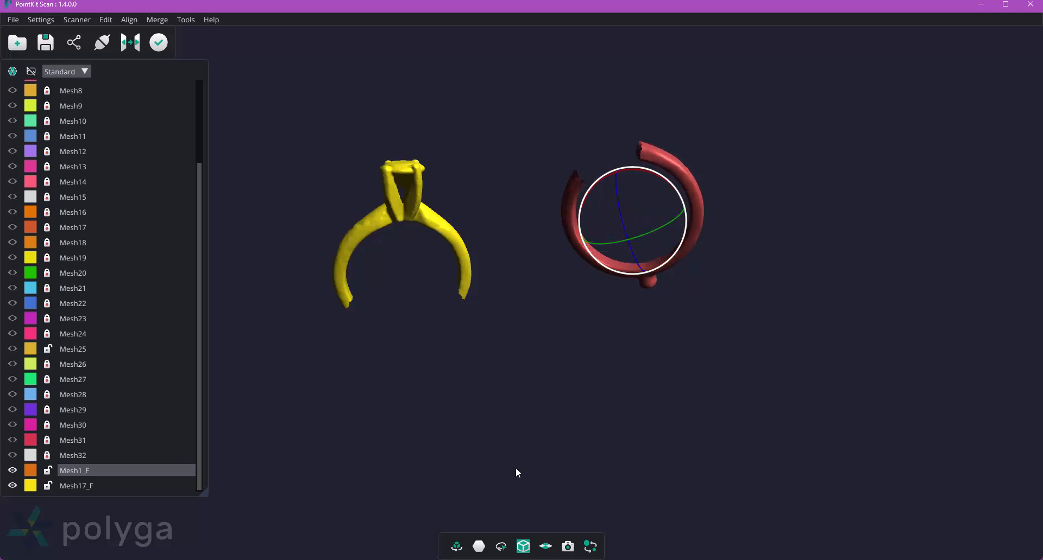
Move Mesh1_F onto the yellow ring and rotate it to follow the curve of the yellow band.
click(464, 548)
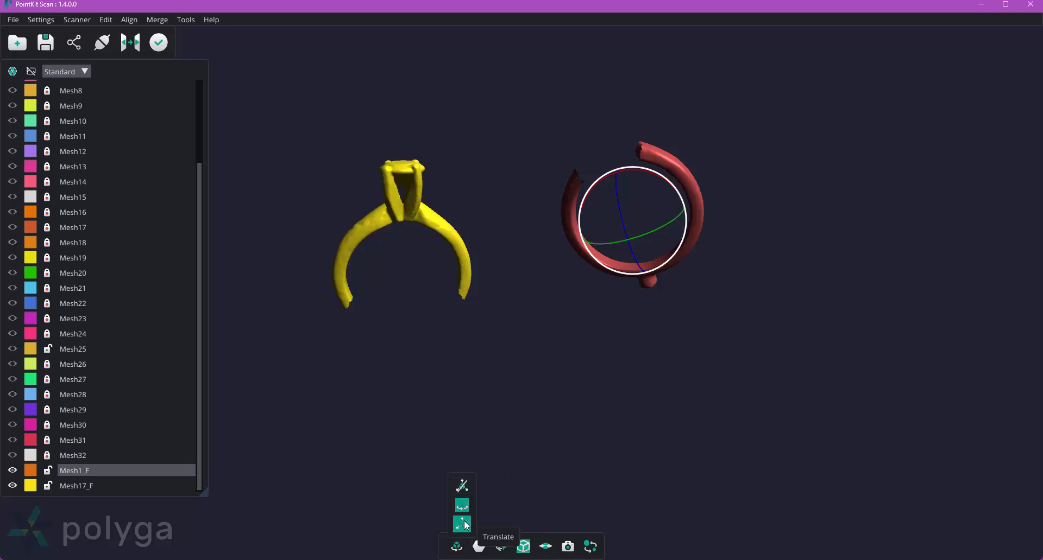
click(463, 487)
drag(676, 212, 457, 271)
click(456, 546)
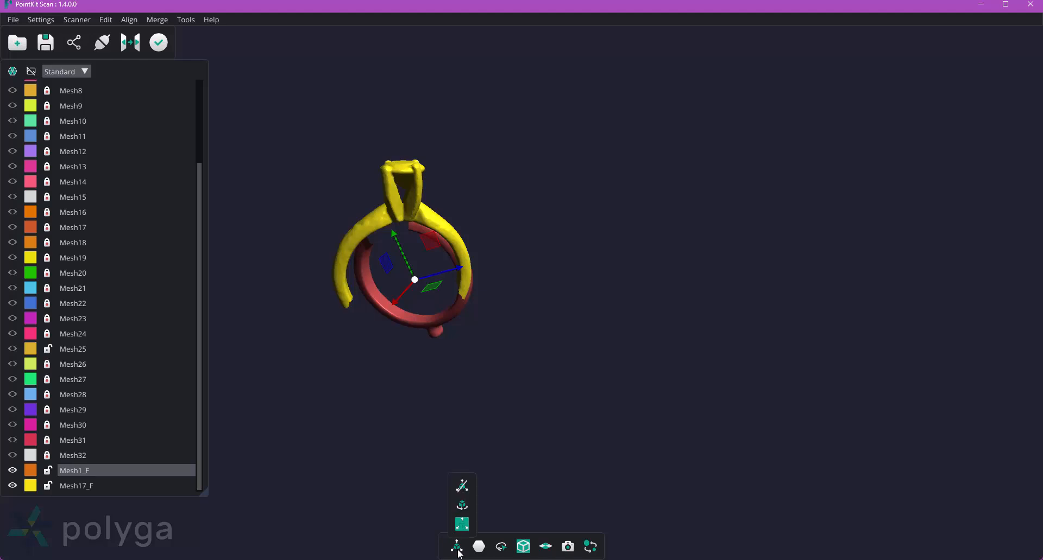
click(461, 506)
drag(377, 320, 438, 286)
Fine-tune the position and rotation of Mesh1_F so its band closes the open bottom of the yellow ring.
click(459, 546)
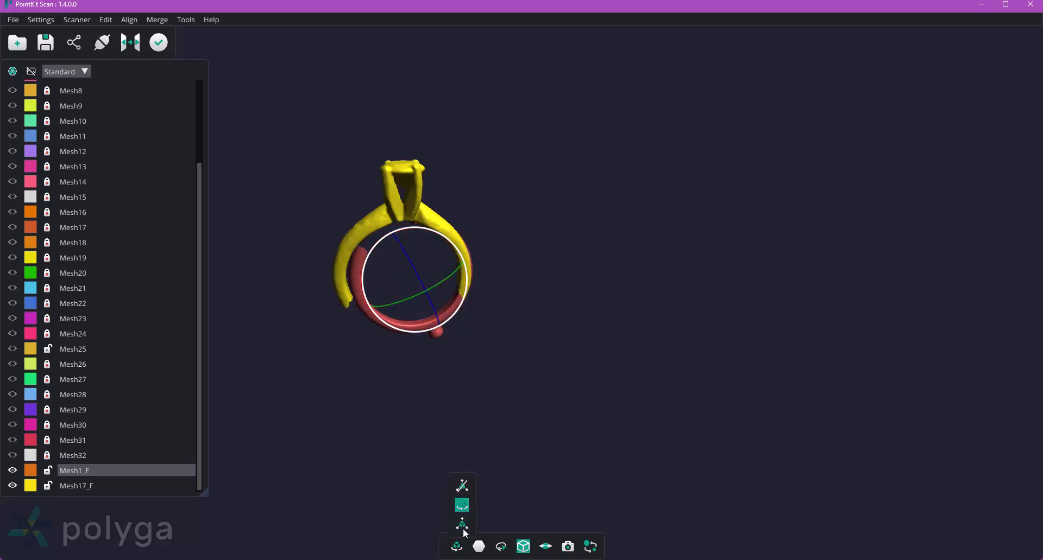
click(466, 486)
mouse_move(421, 287)
mouse_down()
mouse_move(407, 292)
mouse_move(424, 301)
mouse_up()
click(456, 546)
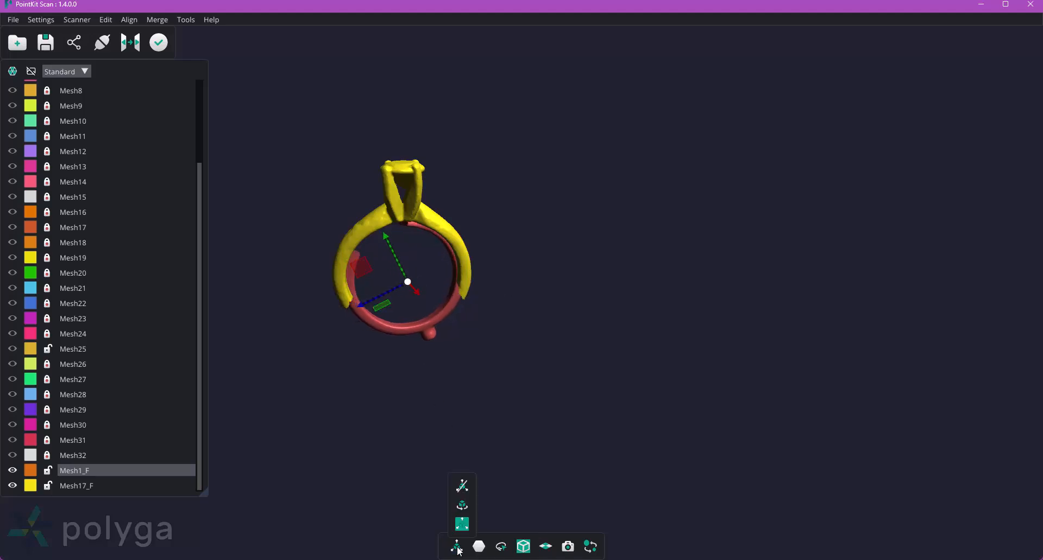
click(464, 506)
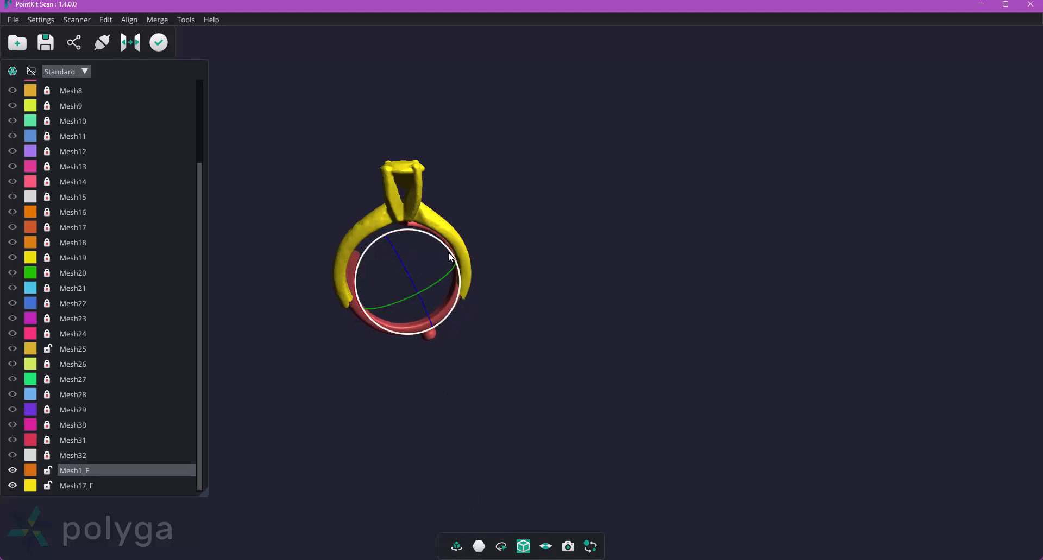
drag(451, 257, 441, 275)
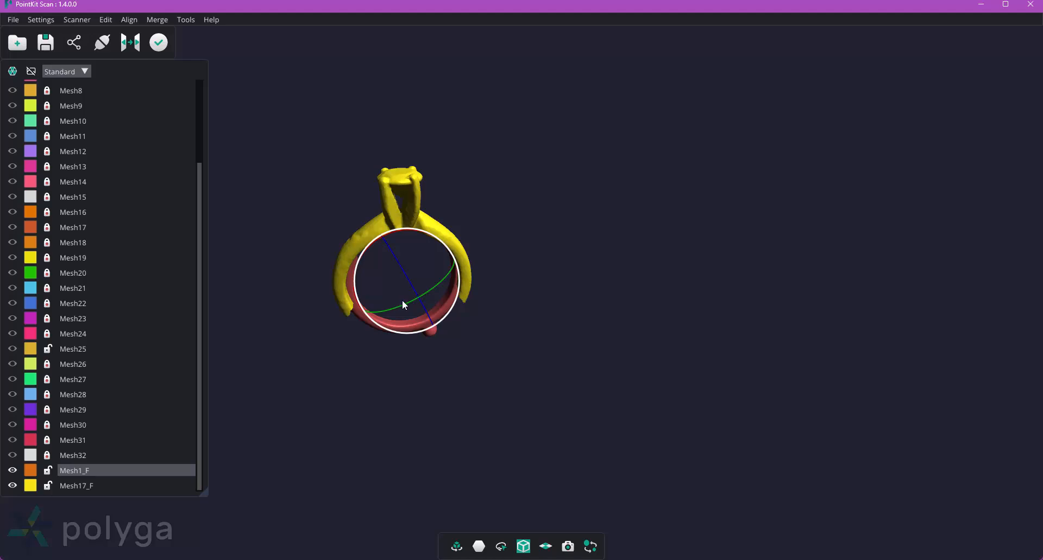
drag(402, 302, 544, 328)
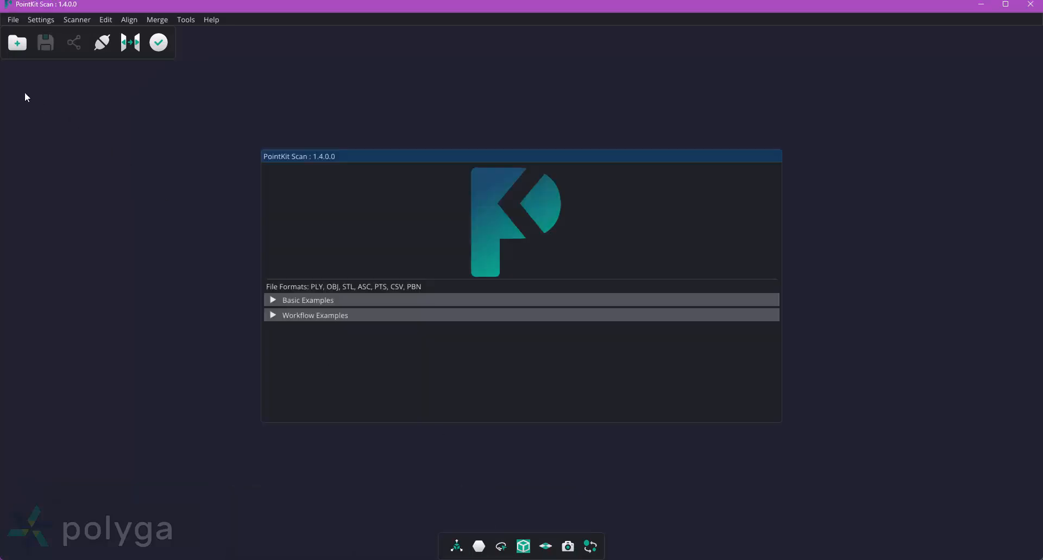
Import Mesh1.stl through Mesh32.stl from the Correct folder in millimetres, with normals generated and without moving to center.
click(17, 44)
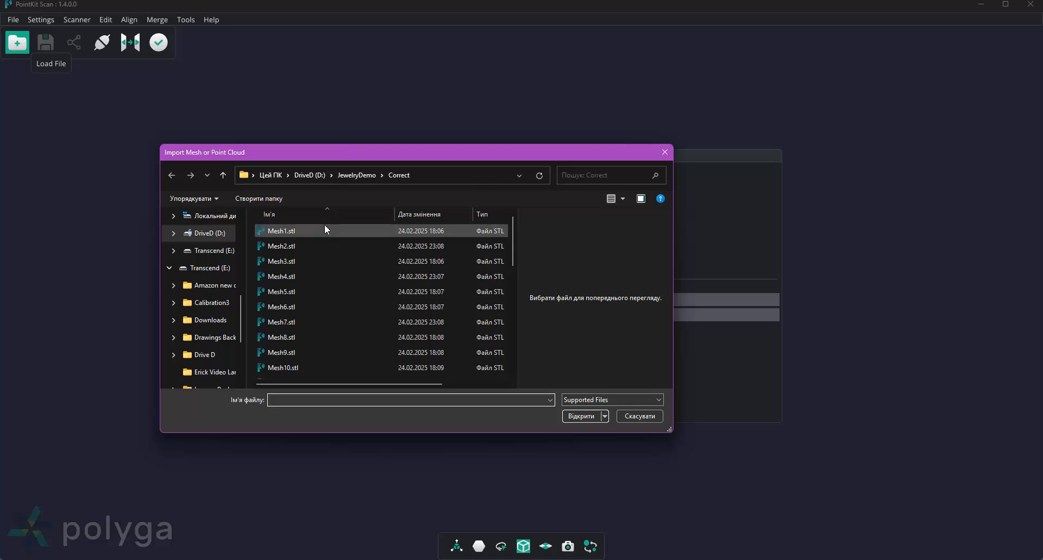
click(321, 230)
scroll(333, 299, down, 7)
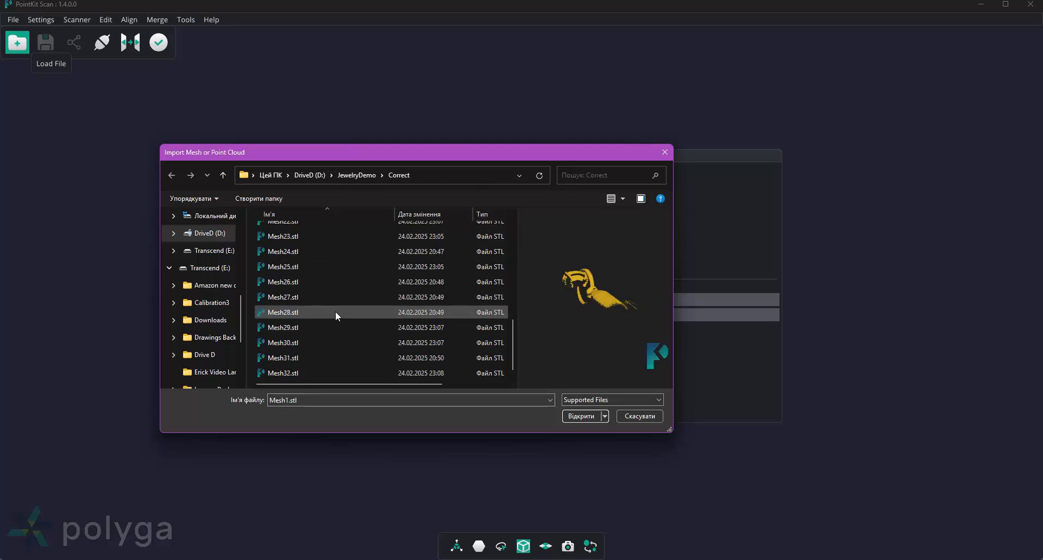
shift+click(324, 375)
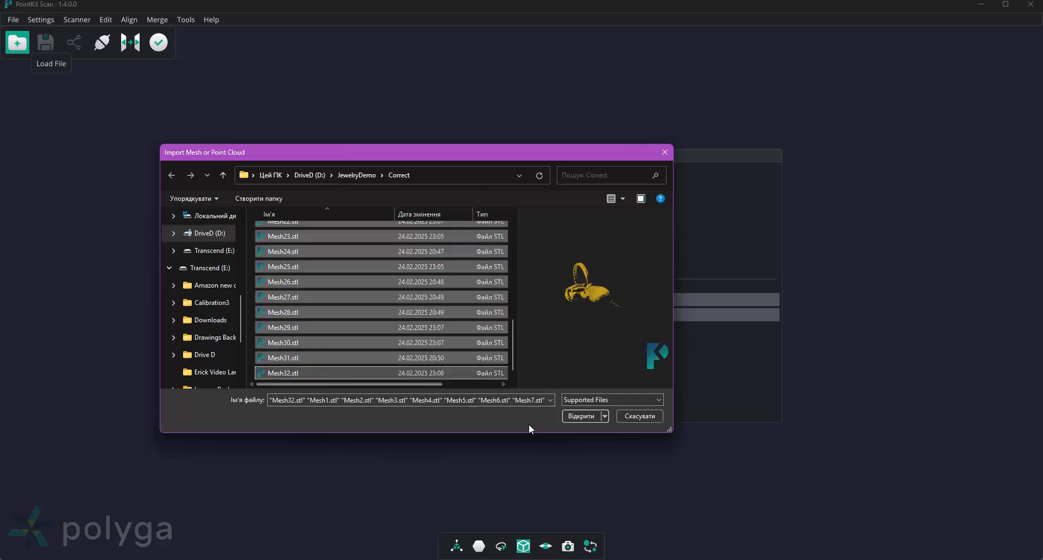
click(577, 417)
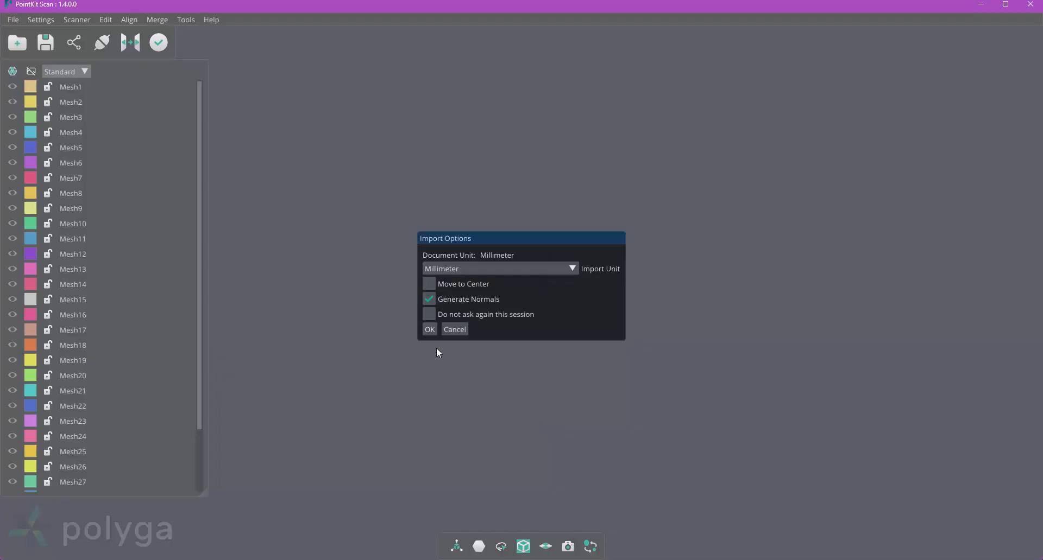
click(431, 330)
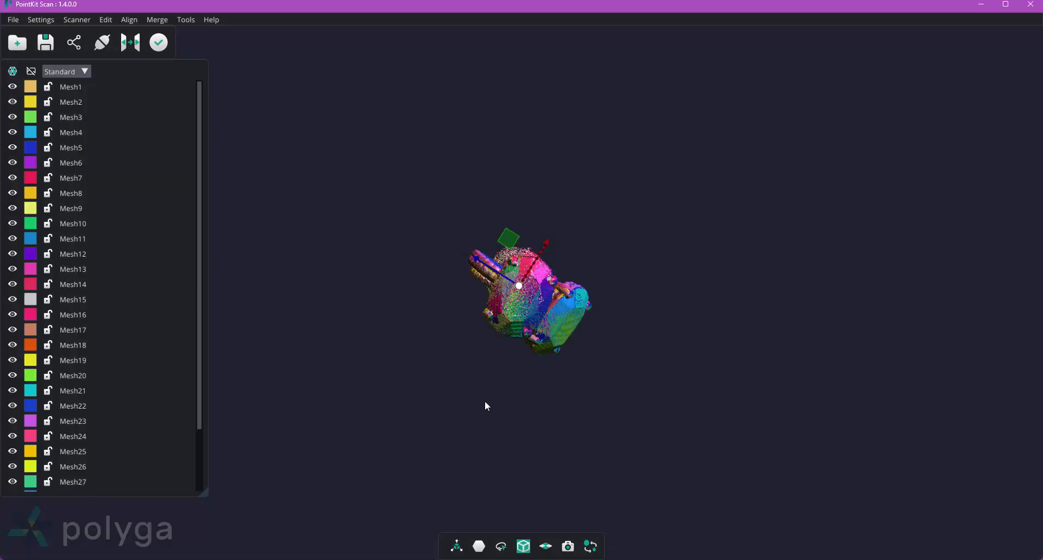
Separate Mesh17 through Mesh32 from the other scans by moving them sideways along the blue axis.
drag(546, 371, 647, 352)
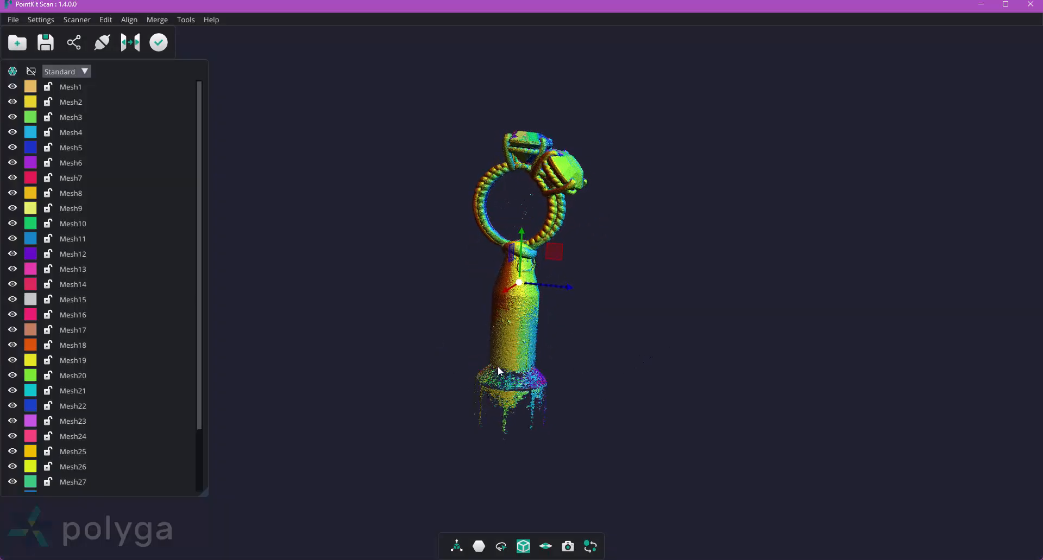
drag(201, 331, 204, 408)
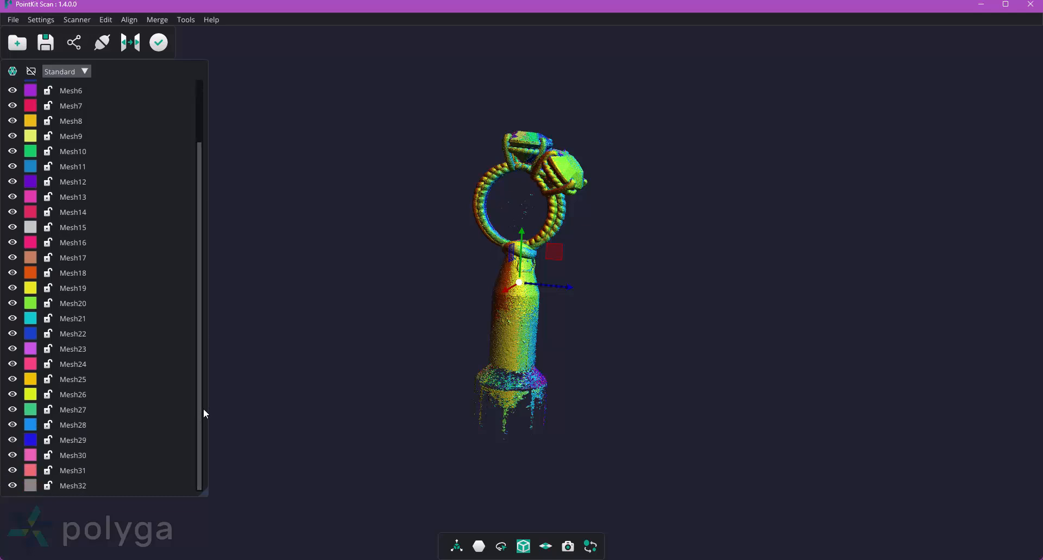
click(91, 260)
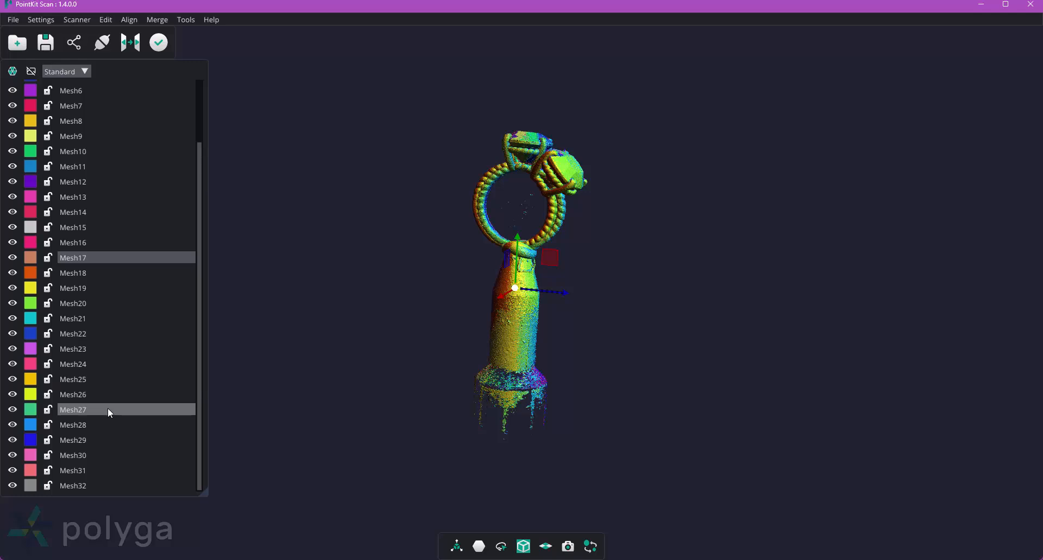
shift+click(122, 484)
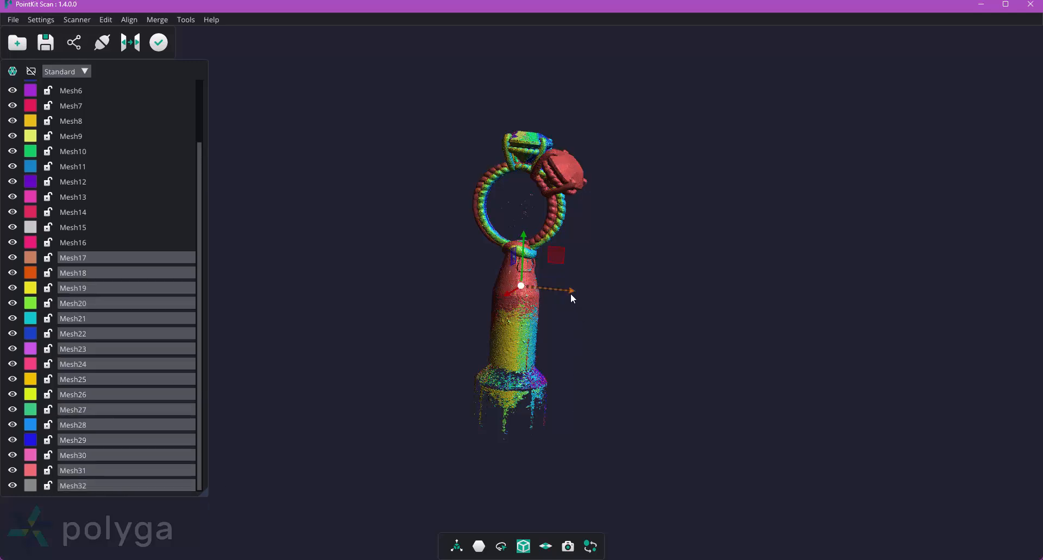
drag(570, 294, 724, 312)
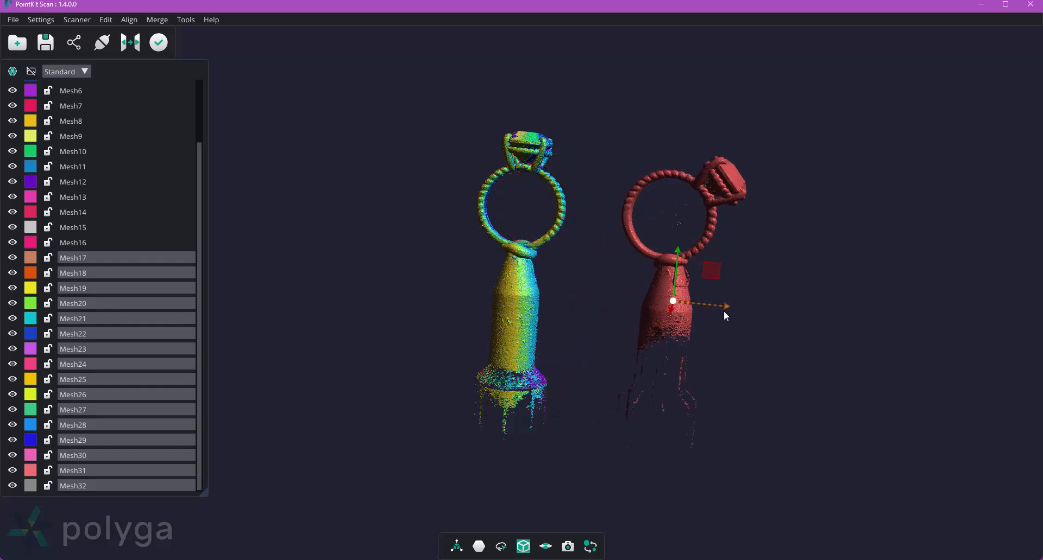
Turn off the transform gizmo and lasso-select the clay joint between ring and holder on the Mesh17 to Mesh32 group.
drag(411, 344, 407, 387)
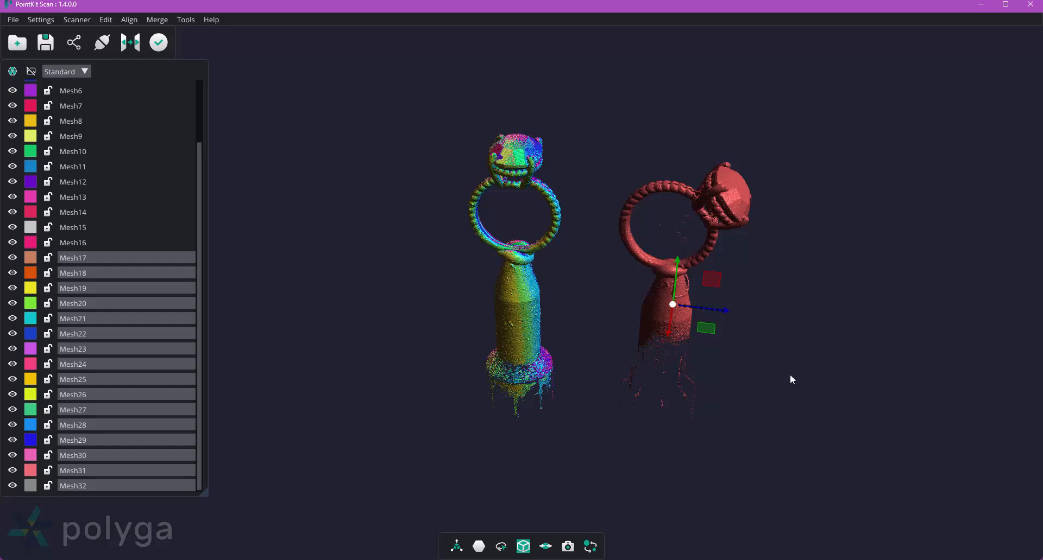
drag(791, 376, 293, 373)
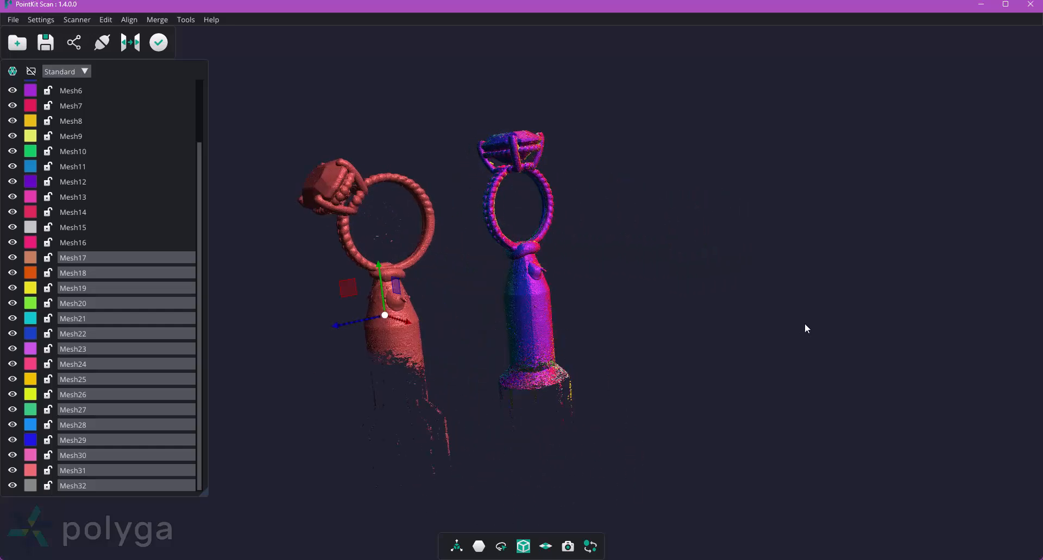
drag(806, 326, 431, 291)
scroll(436, 294, up, 5)
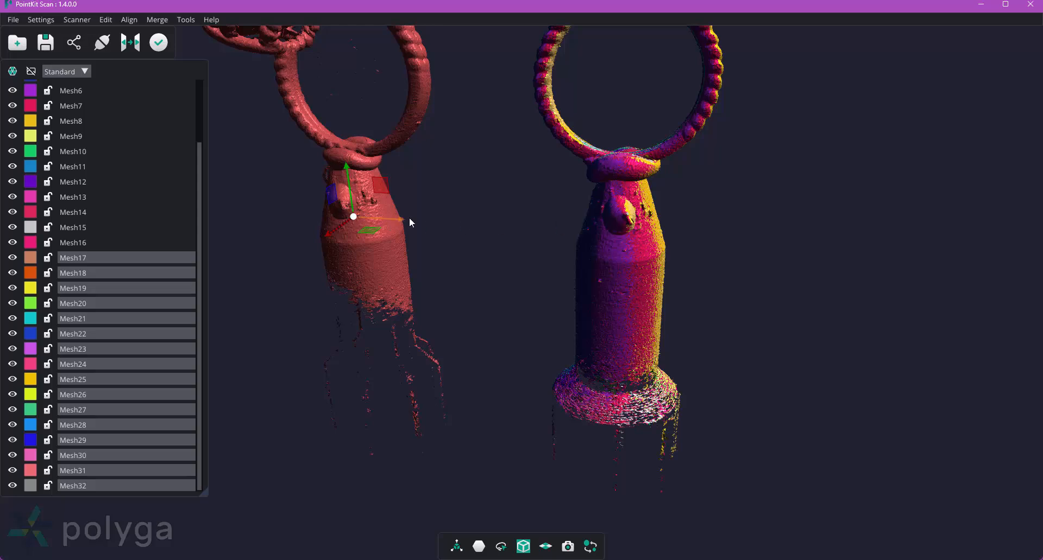
drag(517, 262, 555, 288)
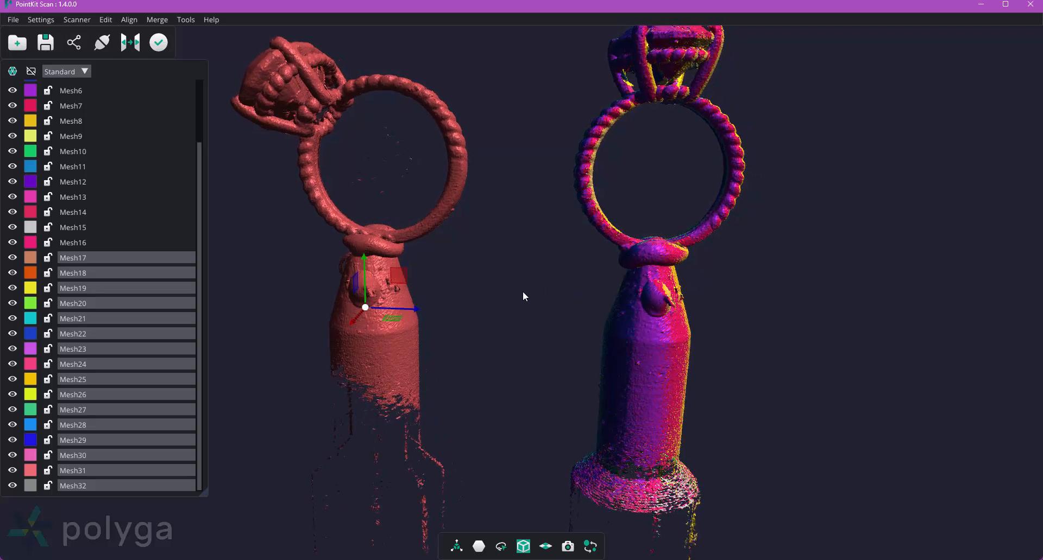
scroll(537, 293, down, 3)
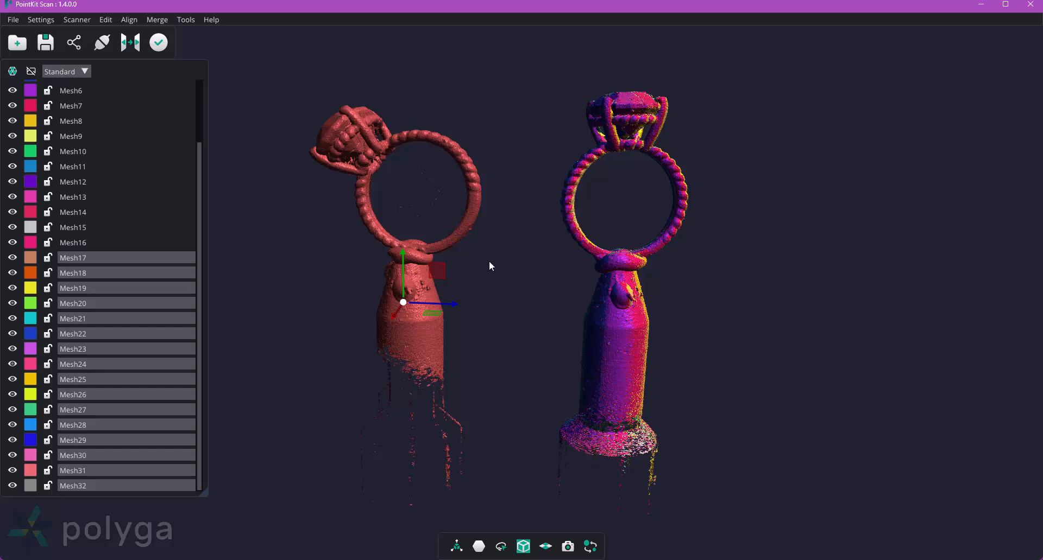
click(459, 551)
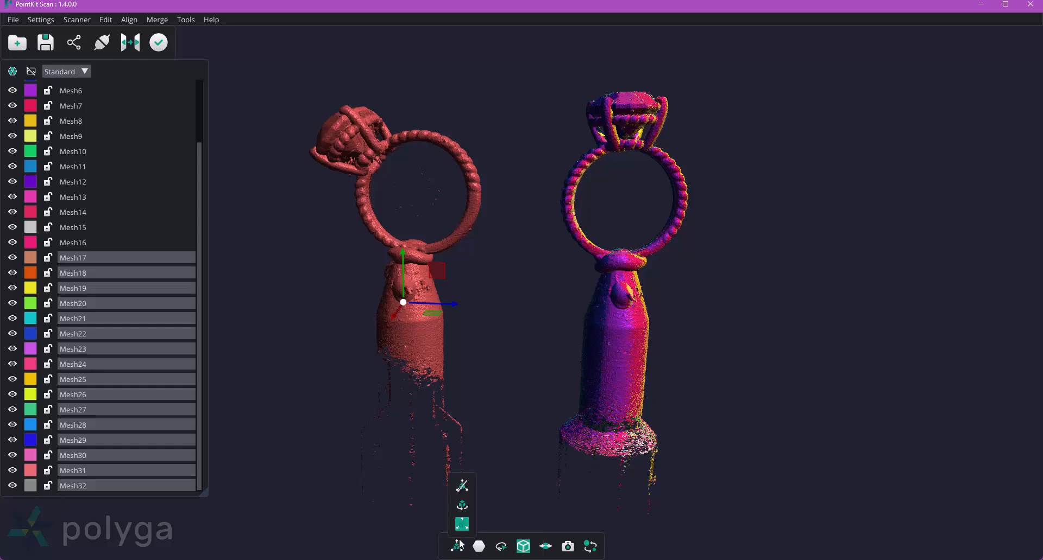
click(464, 489)
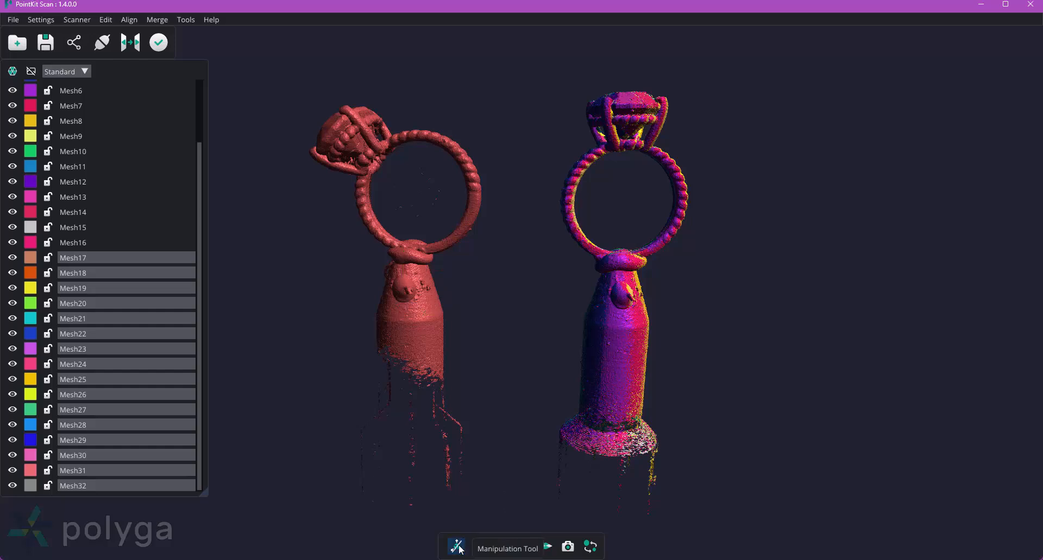
drag(406, 289, 445, 286)
scroll(448, 301, down, 2)
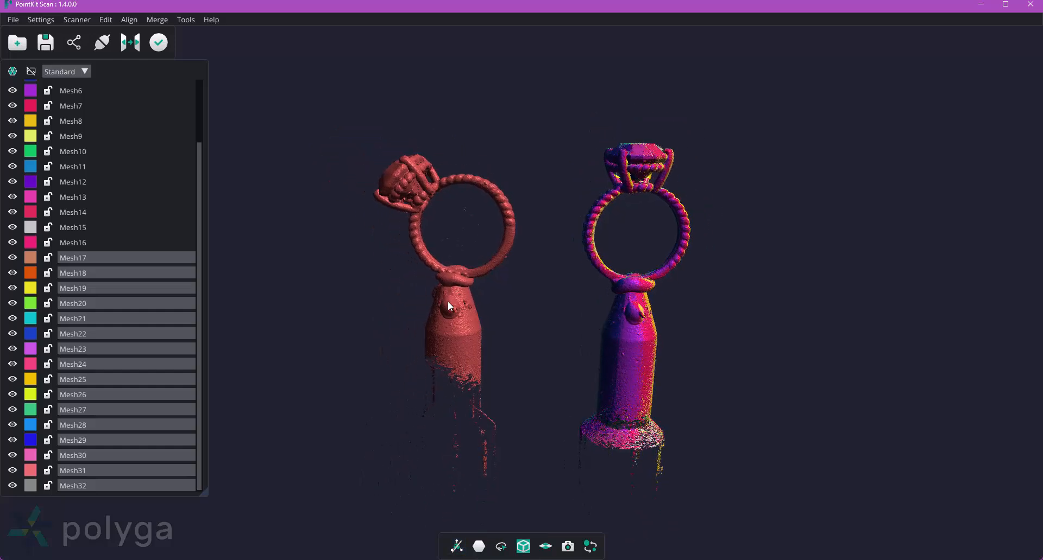
scroll(445, 302, up, 5)
scroll(462, 304, up, 4)
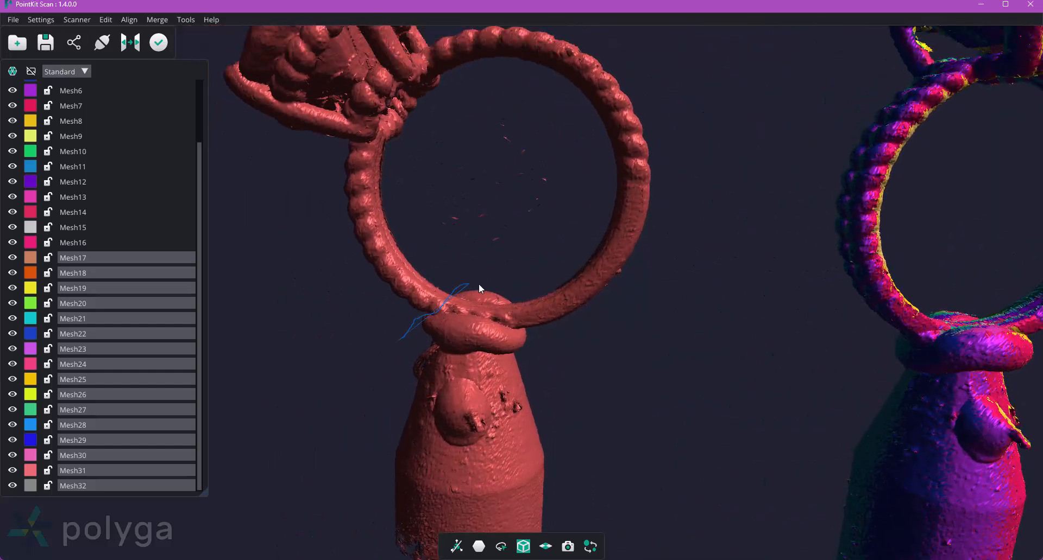
mouse_move(478, 284)
mouse_down()
mouse_move(515, 302)
mouse_move(531, 355)
mouse_up()
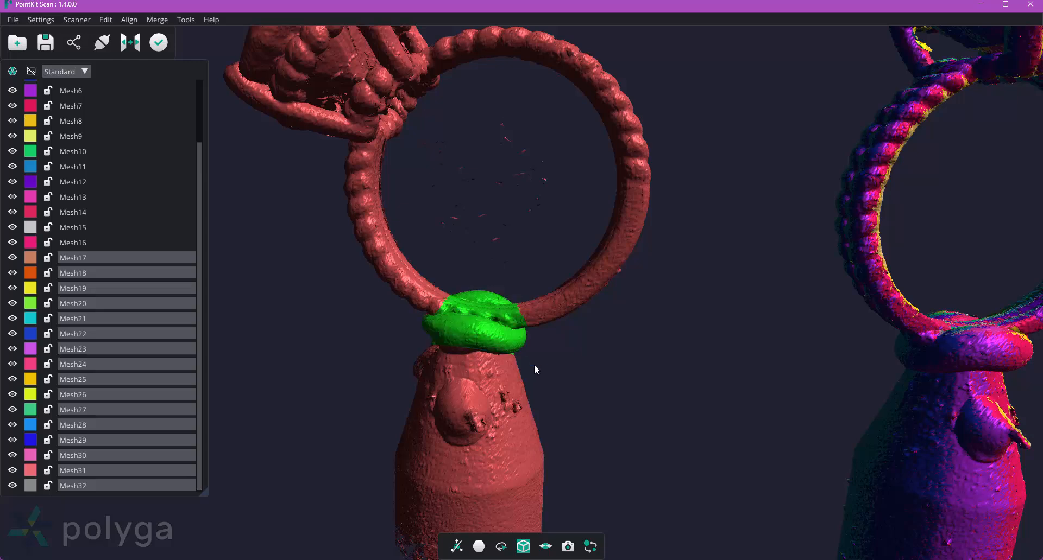
Delete the selected clay joint, then the remaining holder below the ring on the Mesh17 to Mesh32 group.
key(Delete)
scroll(547, 368, down, 5)
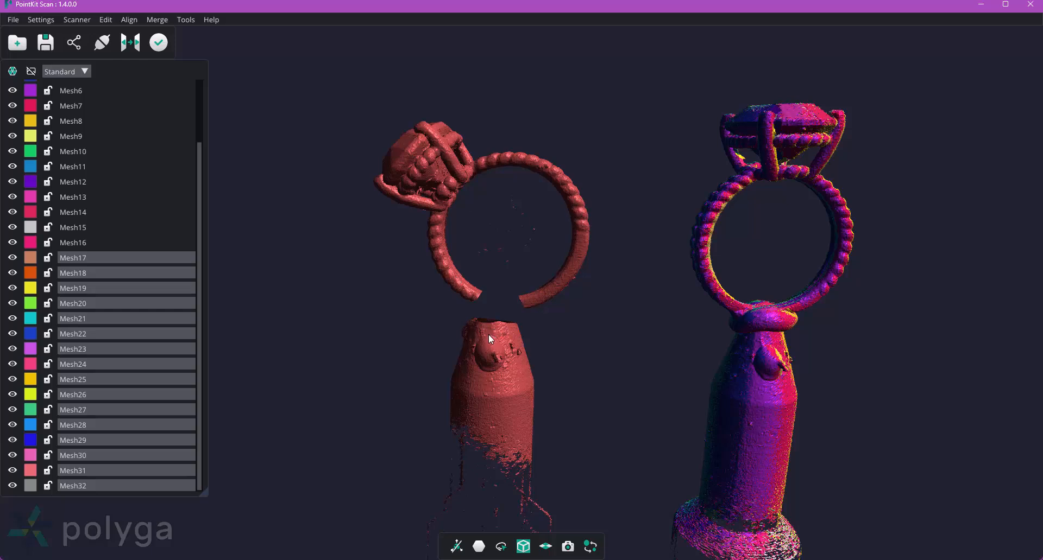
scroll(487, 334, down, 4)
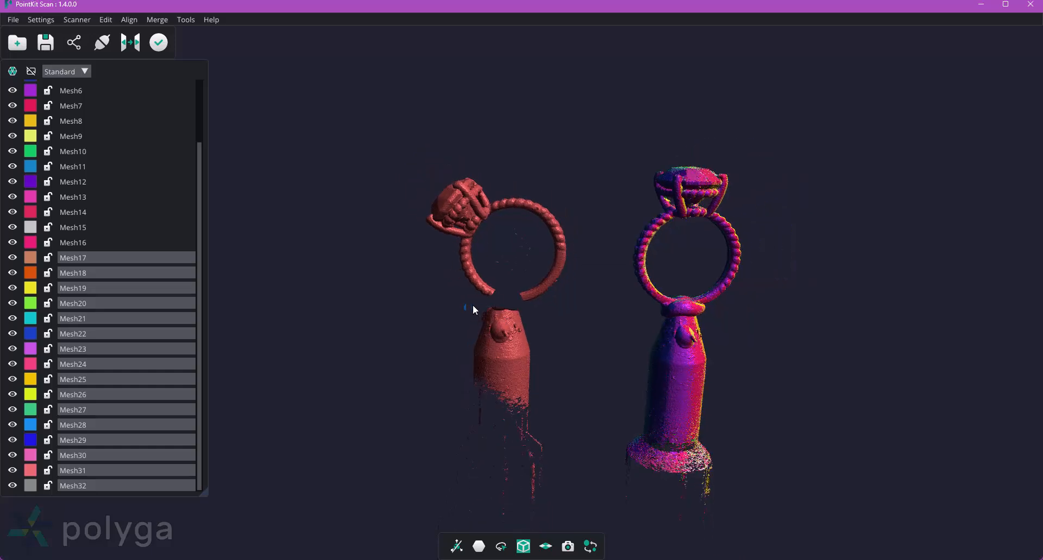
mouse_move(525, 317)
mouse_down()
mouse_move(563, 485)
mouse_move(458, 517)
mouse_move(425, 481)
mouse_up()
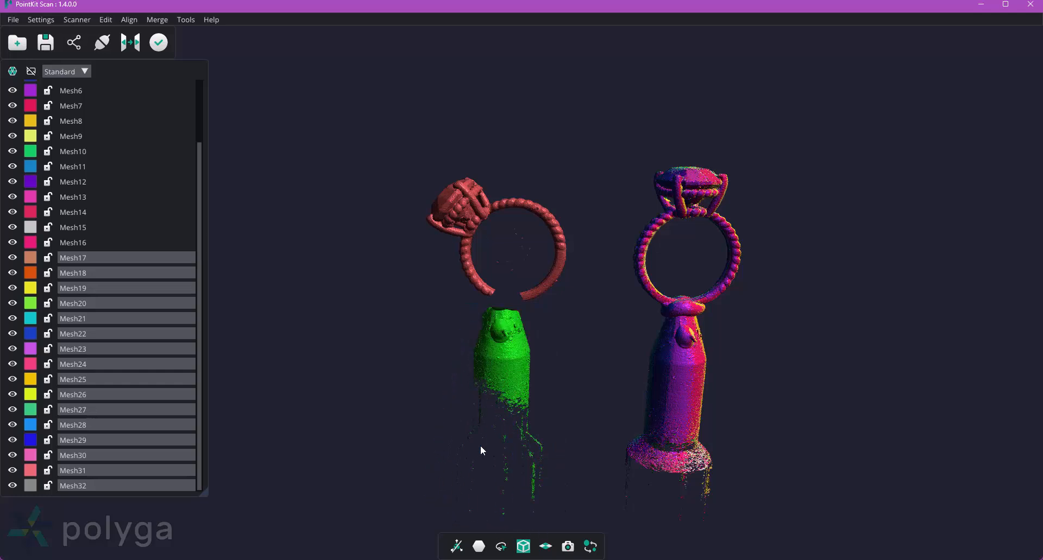
key(Delete)
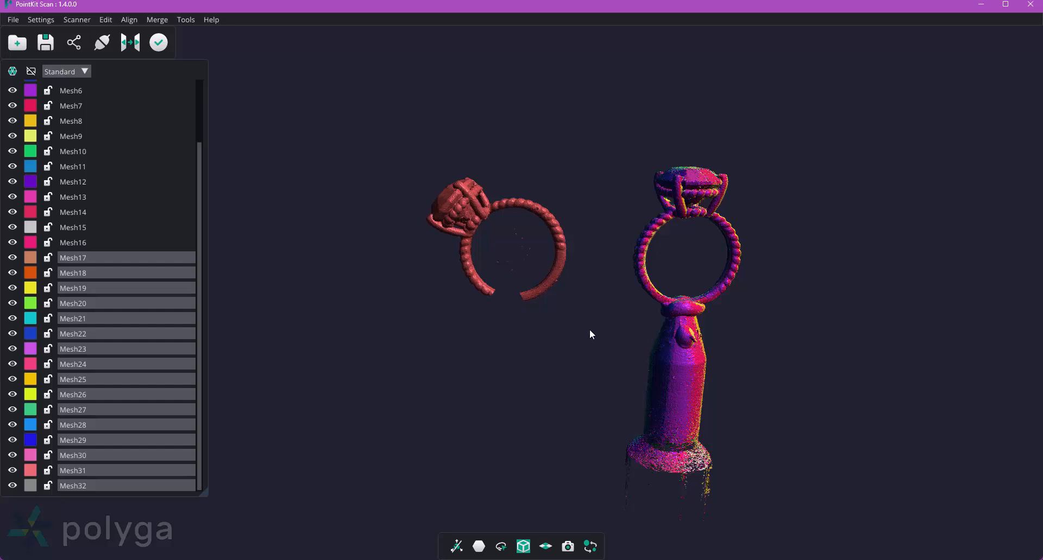
Remove the clay joint and the whole holder below the ring from the Mesh1 to Mesh16 group.
right_drag(588, 329, 465, 315)
scroll(497, 276, up, 2)
scroll(497, 276, up, 4)
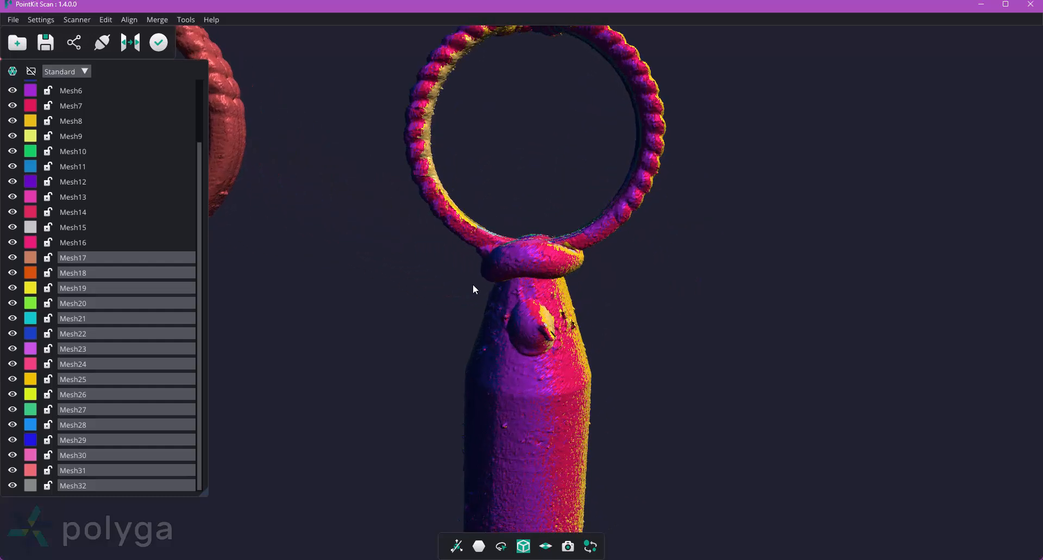
mouse_move(512, 231)
mouse_down()
mouse_move(583, 248)
mouse_move(599, 360)
mouse_move(537, 437)
mouse_move(436, 419)
mouse_move(445, 427)
mouse_up()
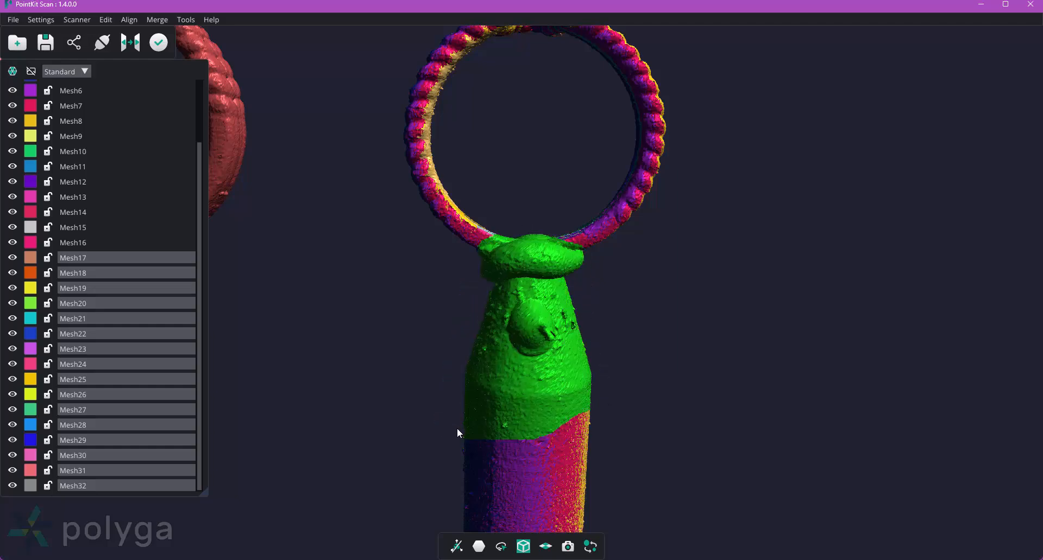
key(Delete)
scroll(476, 402, down, 5)
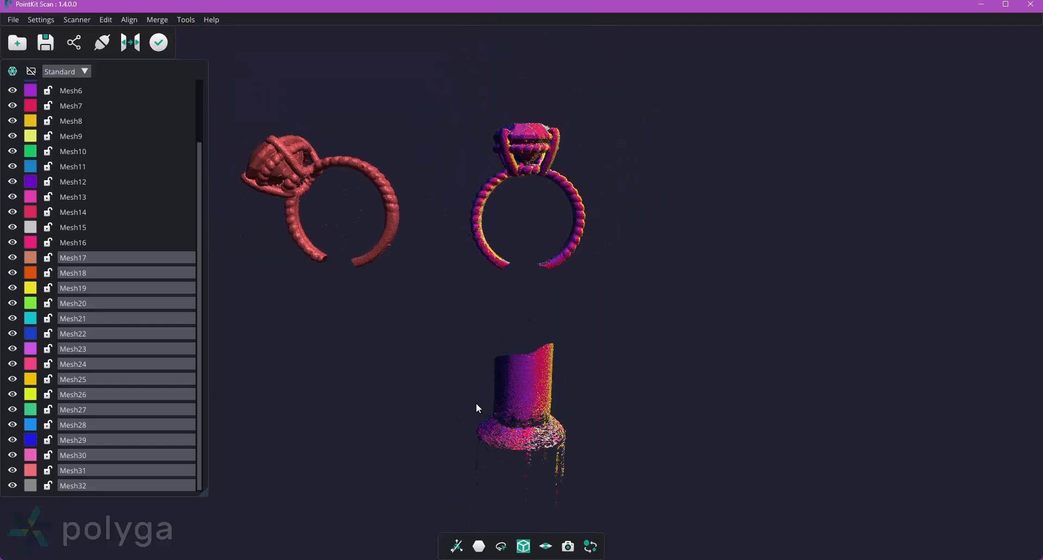
mouse_move(454, 417)
mouse_down()
mouse_move(525, 339)
mouse_move(574, 502)
mouse_move(431, 461)
mouse_move(445, 465)
mouse_up()
key(Delete)
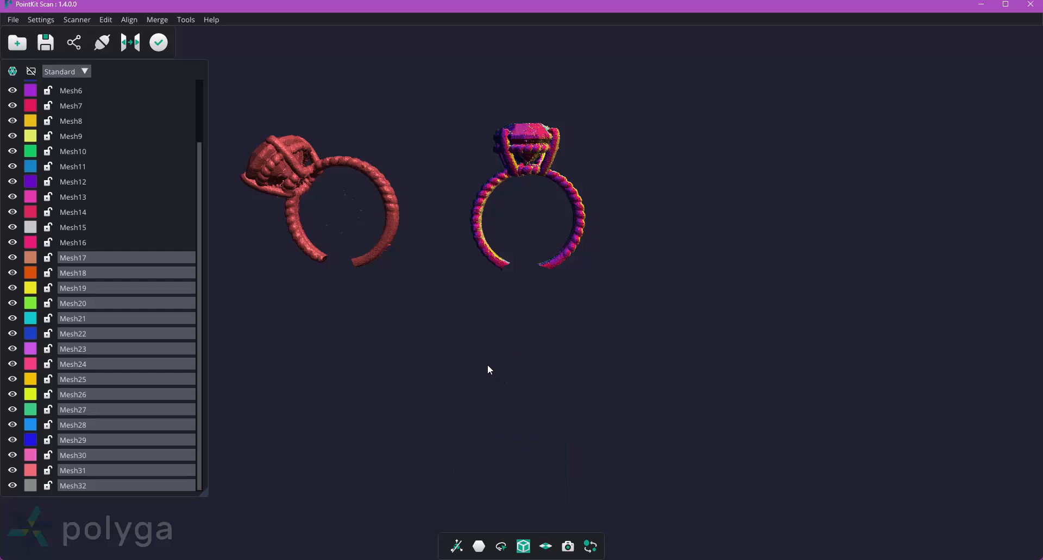
Move the Mesh17 to Mesh32 group over the Mesh1 to Mesh16 ring so the two bands overlap.
click(457, 546)
click(463, 518)
drag(380, 205, 568, 228)
mouse_move(565, 294)
mouse_down()
mouse_move(566, 342)
mouse_move(368, 400)
mouse_move(530, 329)
mouse_move(553, 196)
mouse_move(556, 211)
mouse_up()
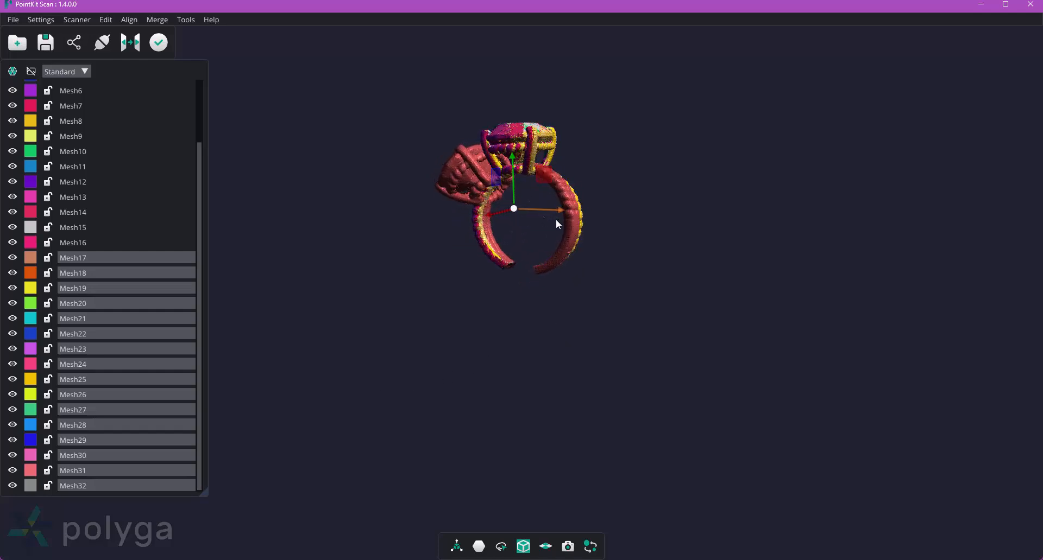
Rotate the Mesh17 to Mesh32 group so its stone setting matches the direction of the Mesh1 to Mesh16 setting.
click(456, 546)
click(462, 505)
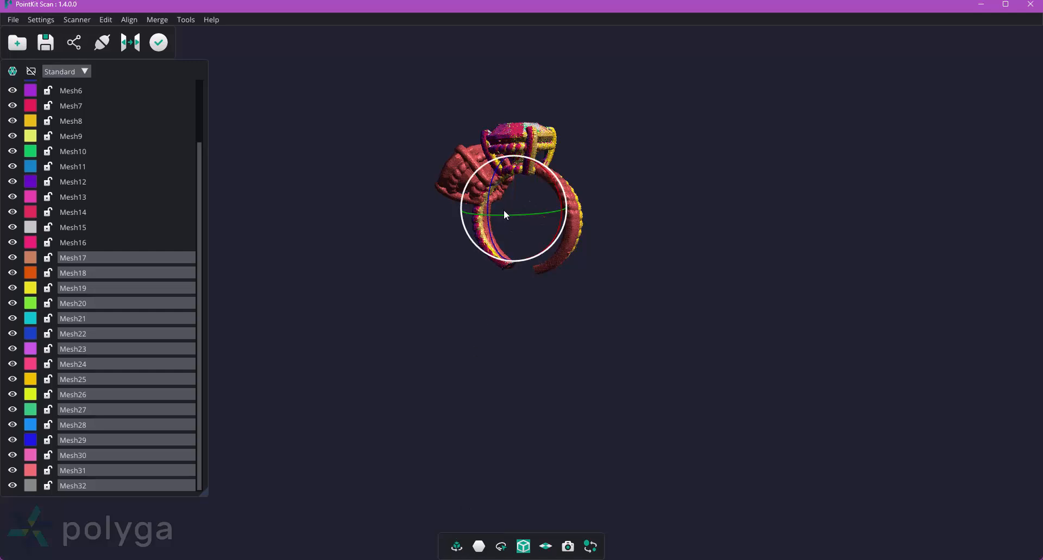
drag(502, 215, 506, 221)
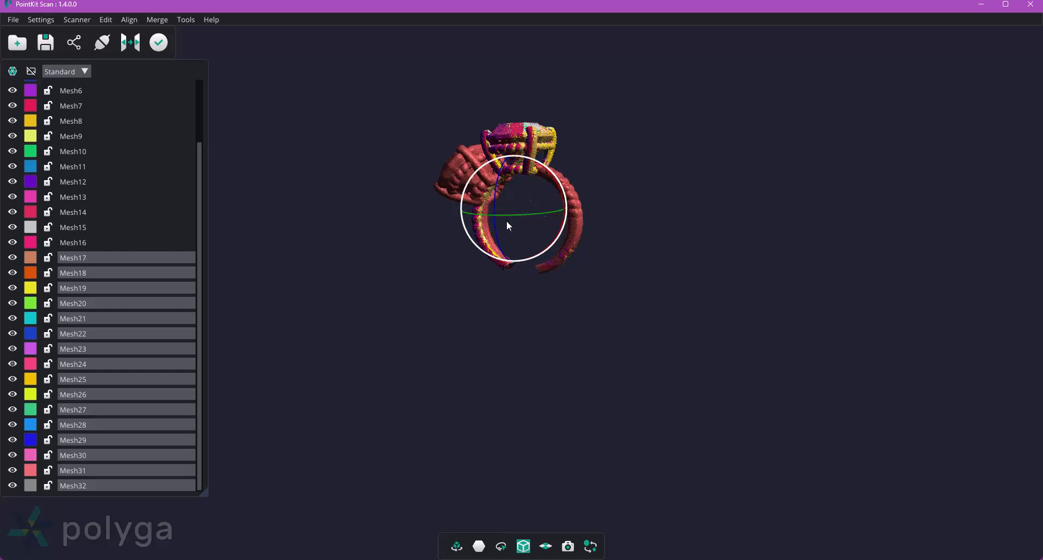
drag(561, 193, 570, 243)
Shift the rotated Mesh17 to Mesh32 group slightly so both rings coincide and the gap in the band closes.
click(458, 547)
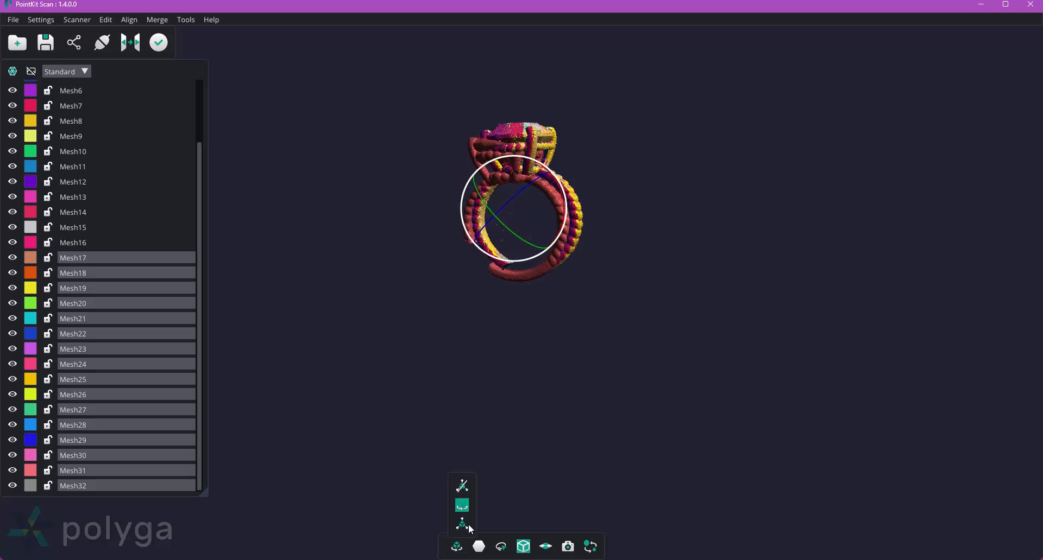
click(463, 486)
click(456, 547)
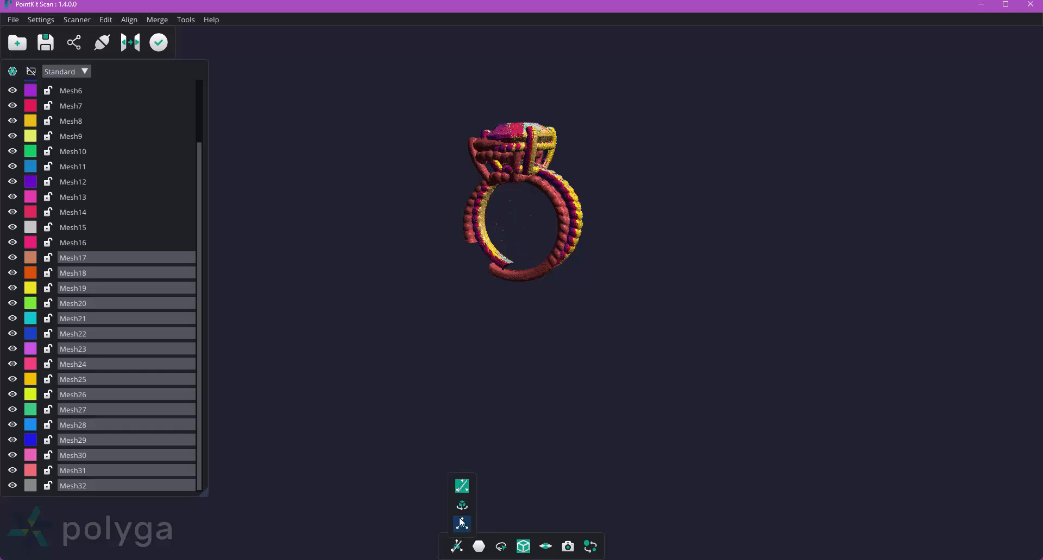
click(462, 525)
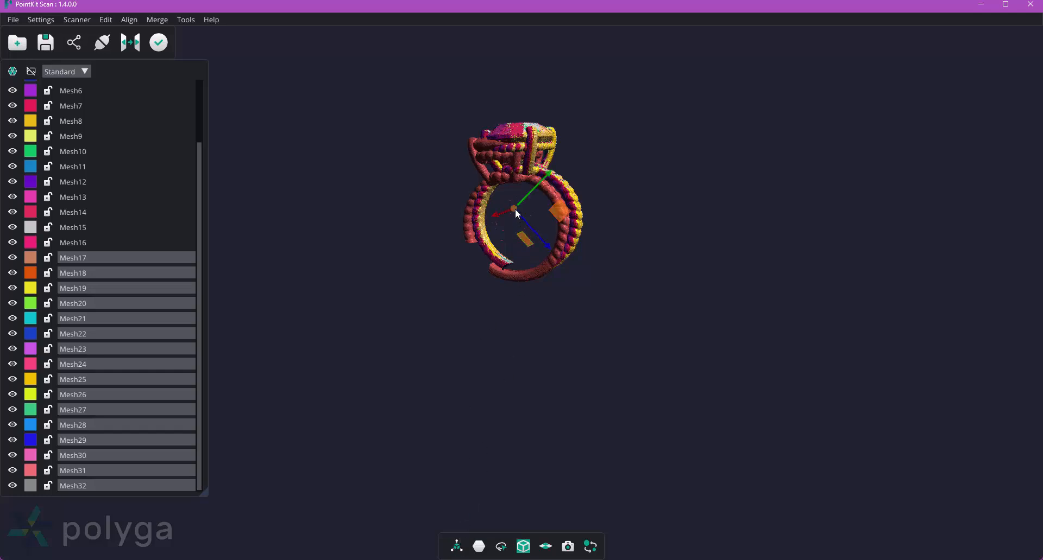
drag(515, 208, 525, 203)
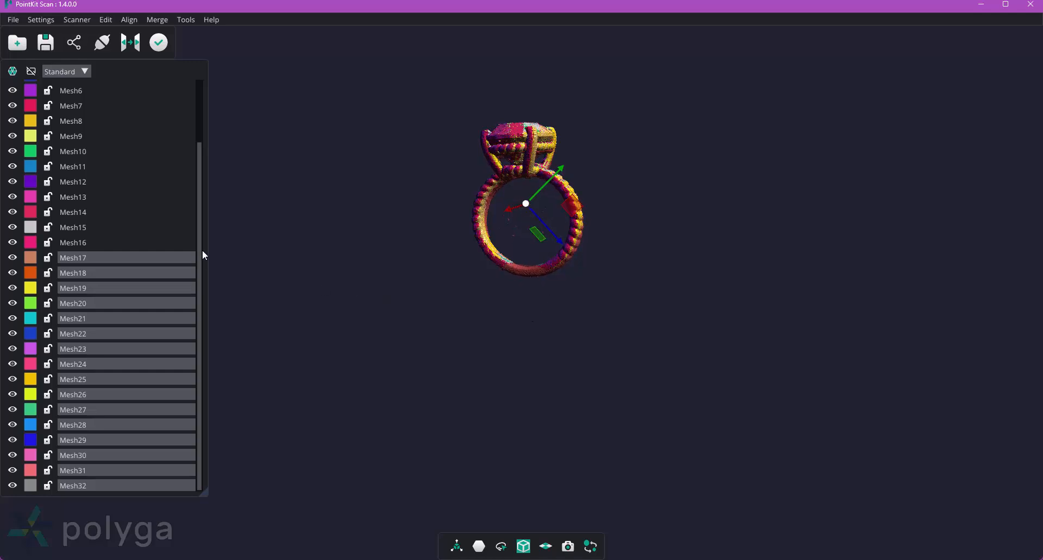
Select all scans from Mesh1 to Mesh32 and align them with the Standard alignment.
scroll(199, 250, up, 2)
click(106, 86)
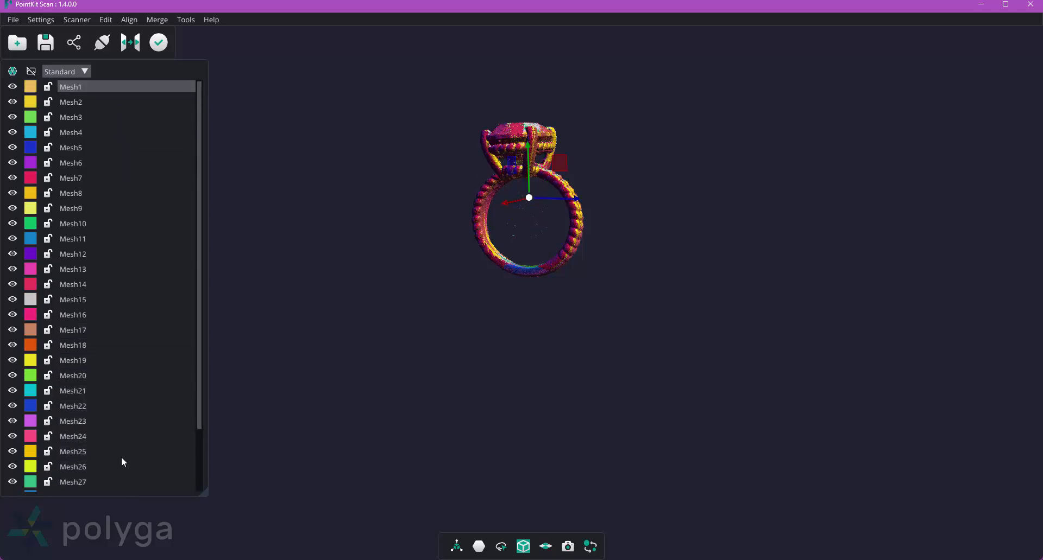
scroll(124, 451, down, 2)
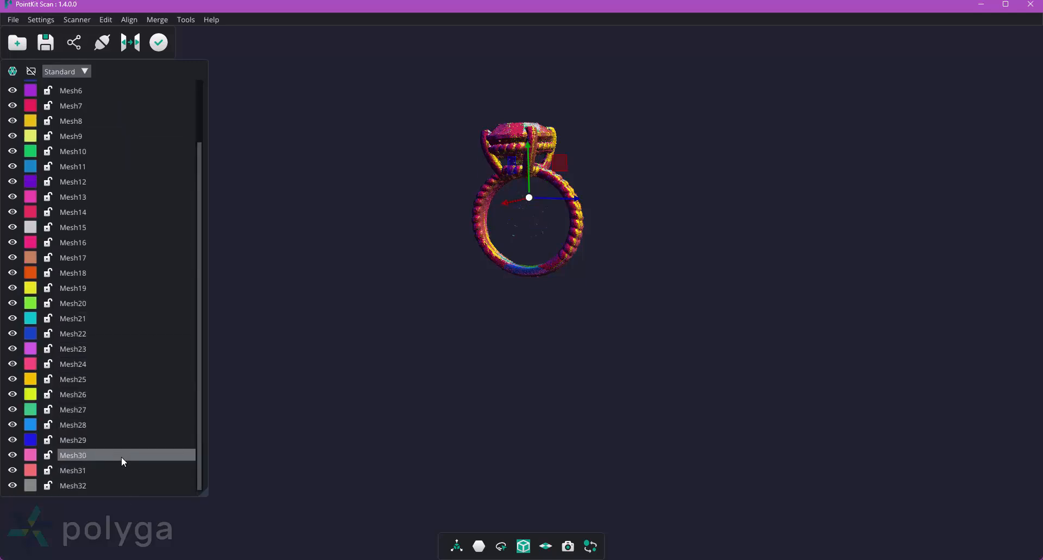
click(110, 485)
key(ctrl+a)
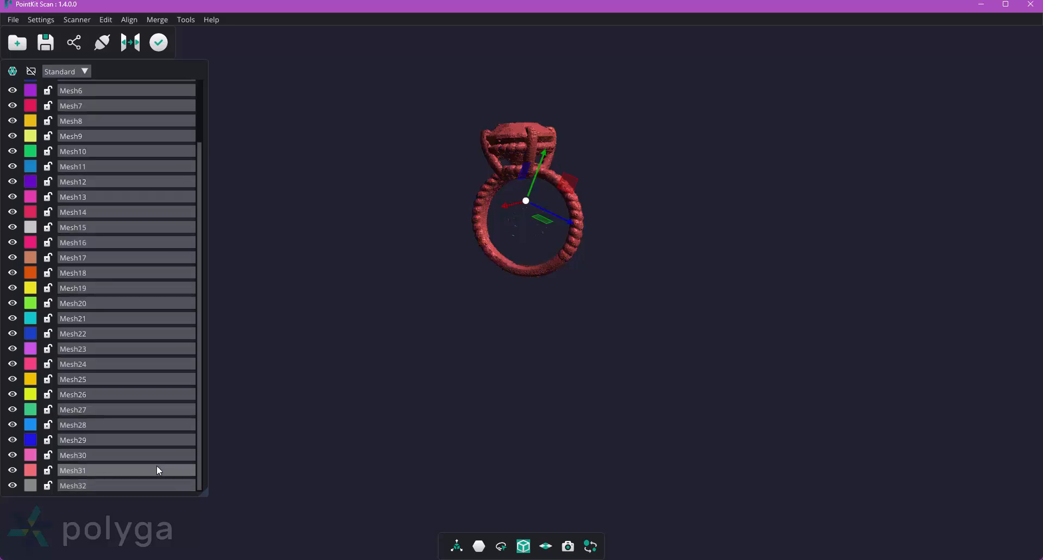
click(129, 20)
click(148, 48)
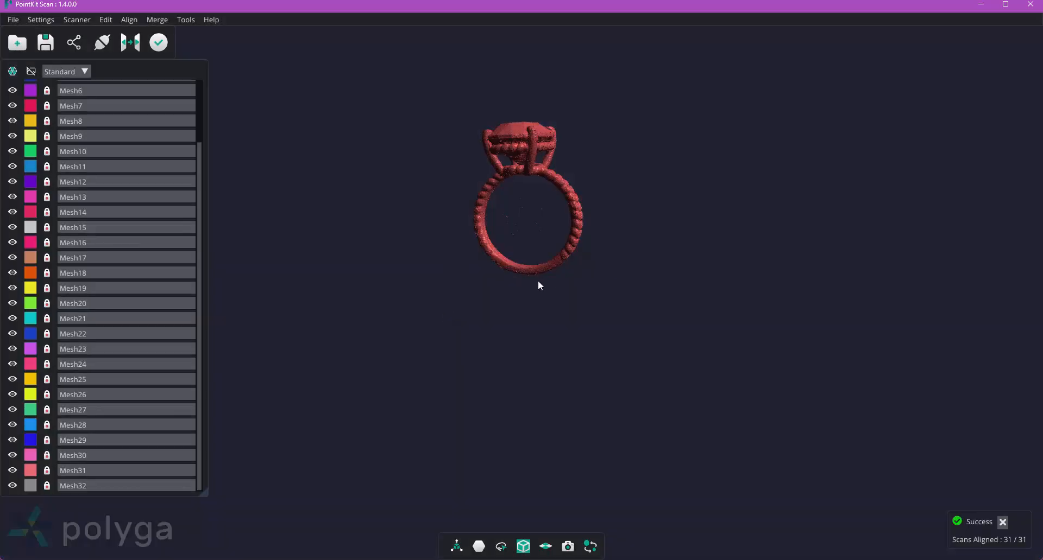
Run Optimize Alignment on all selected scans and check the ring from an angled view.
click(131, 21)
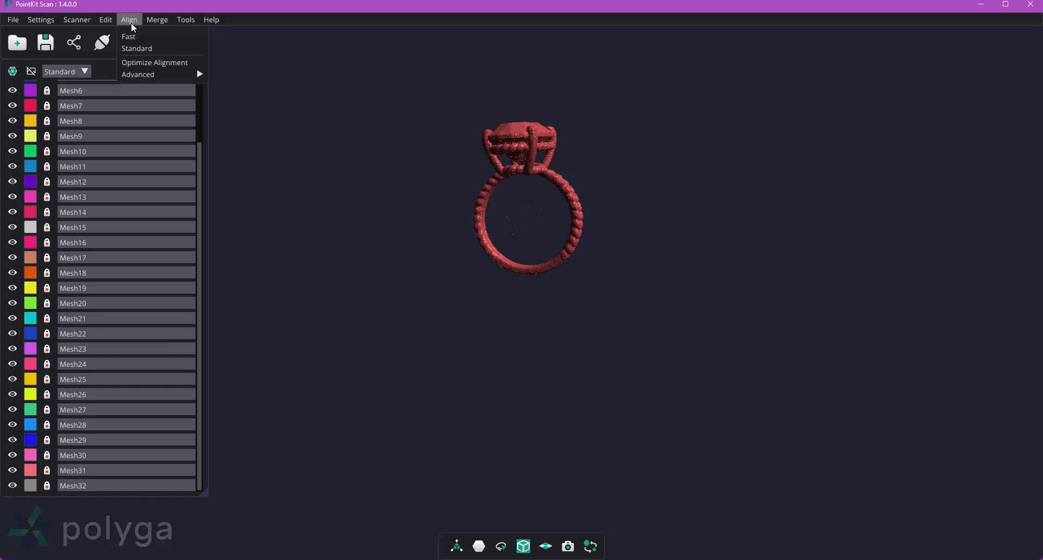
click(145, 63)
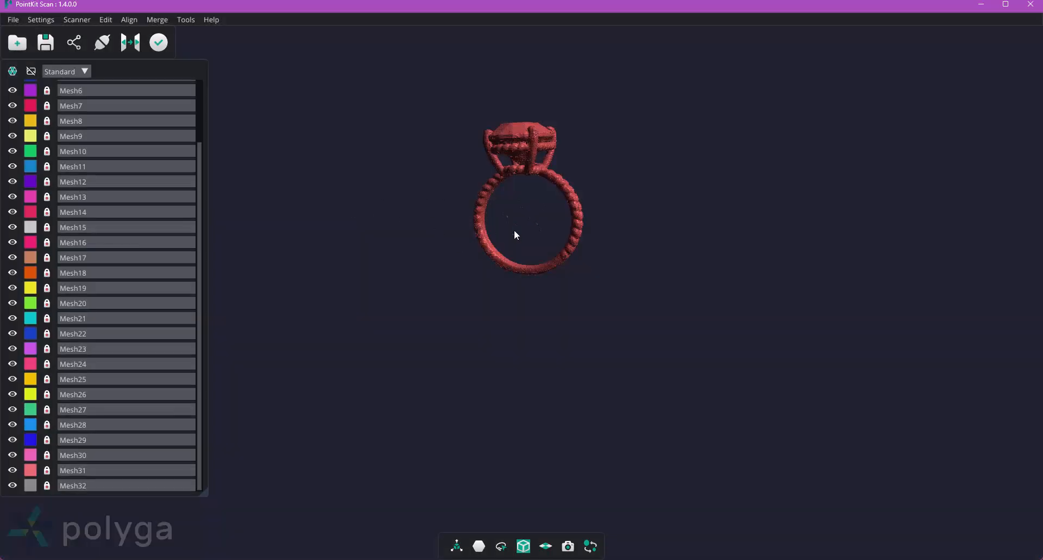
drag(514, 231, 435, 251)
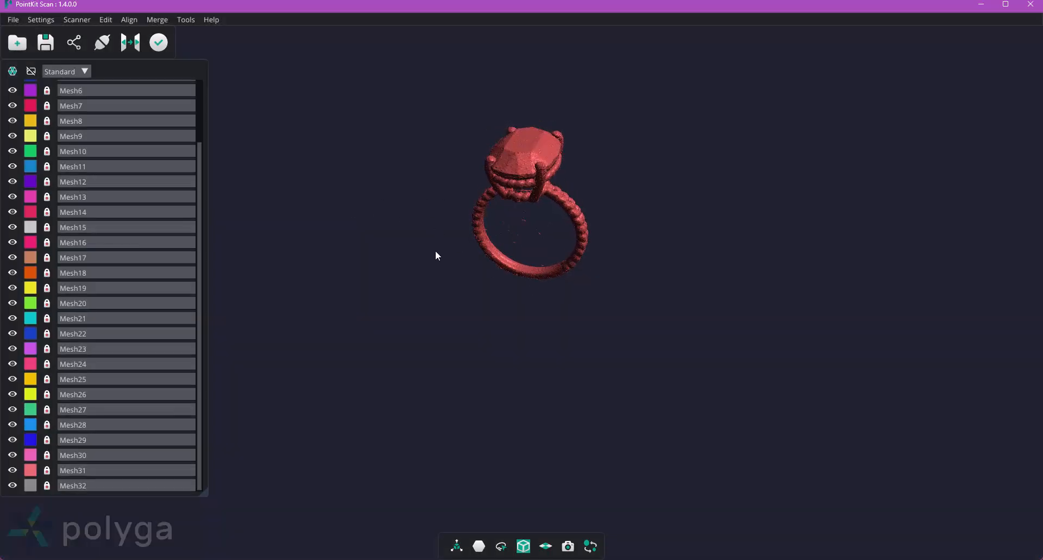
Finalize the scans with even spacing, smooth low-resolution reconstruction, trim, a maximum of 1 cluster and 2 smoothing iterations, and inspect the ring from several sides.
click(158, 44)
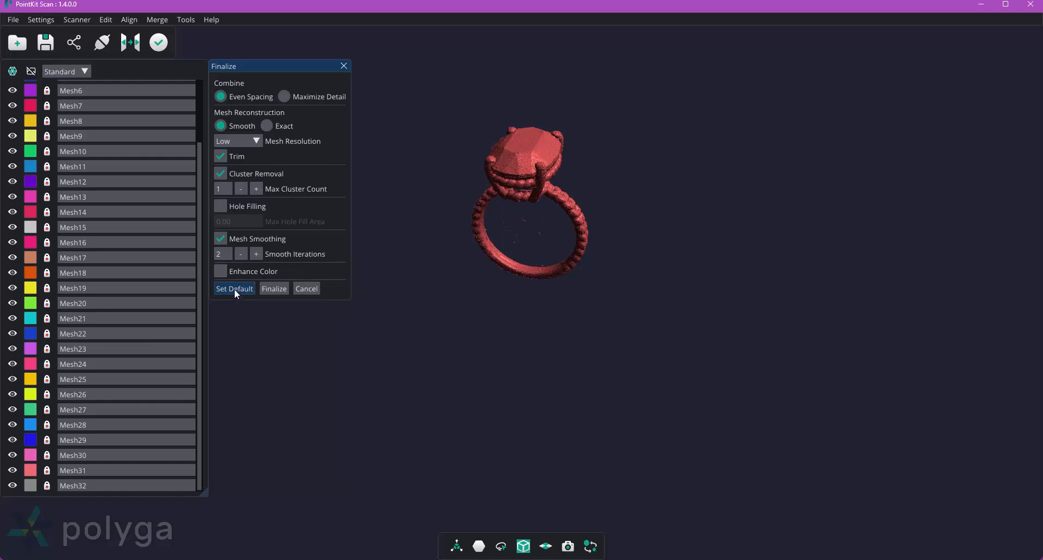
click(274, 289)
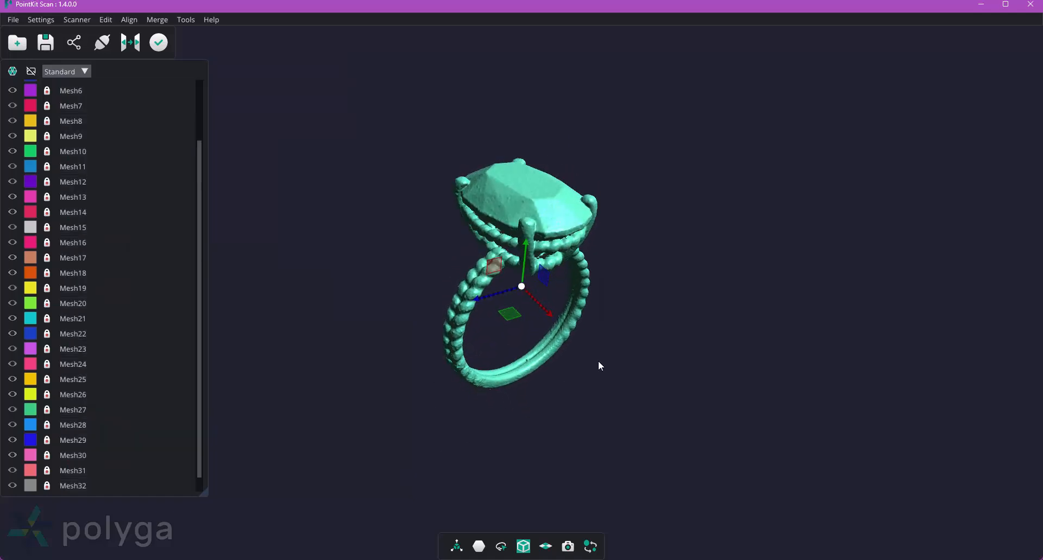
drag(598, 365, 773, 165)
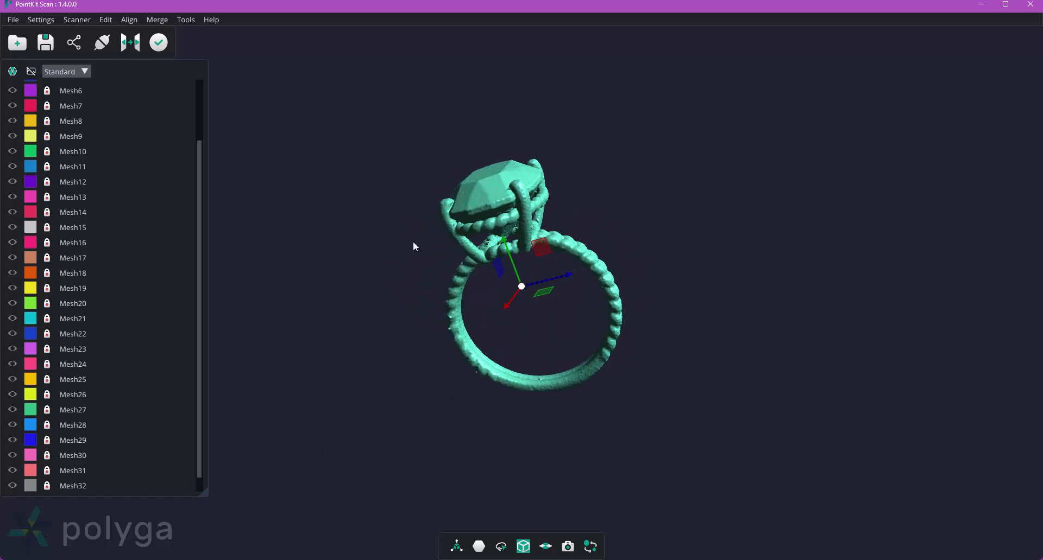
drag(413, 247, 770, 220)
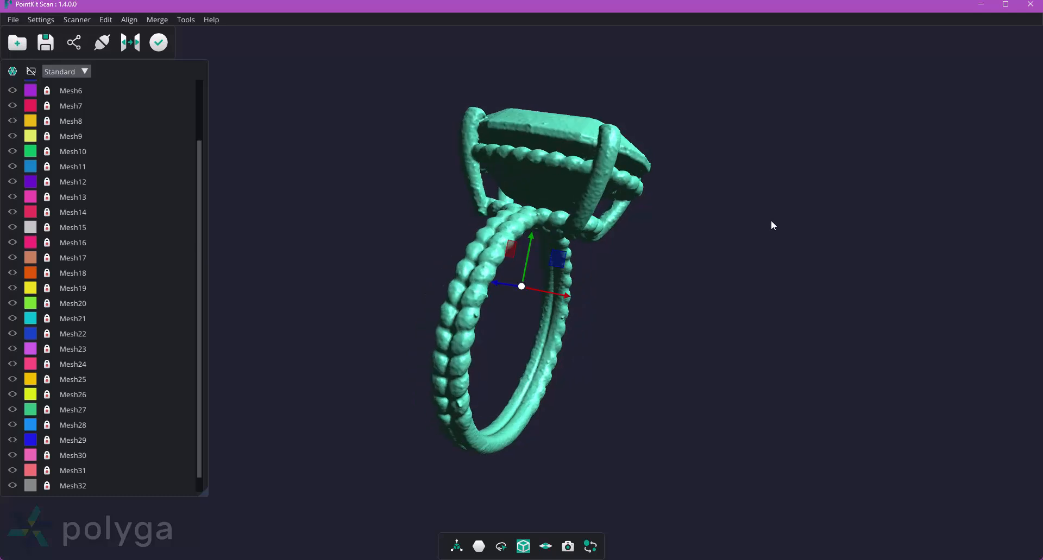
drag(389, 266, 722, 303)
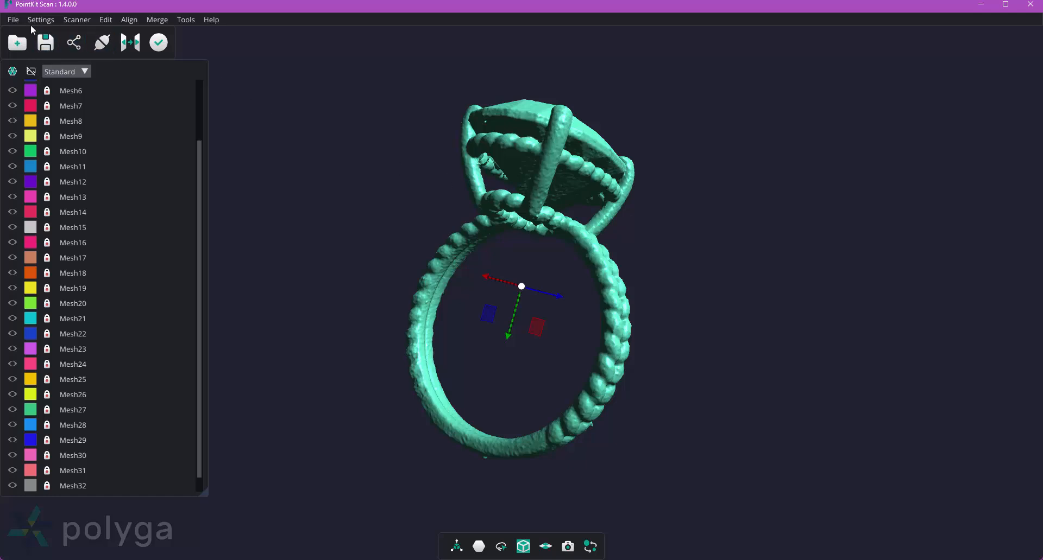
Set the mesh export format to .stl.
click(15, 22)
mouse_move(29, 72)
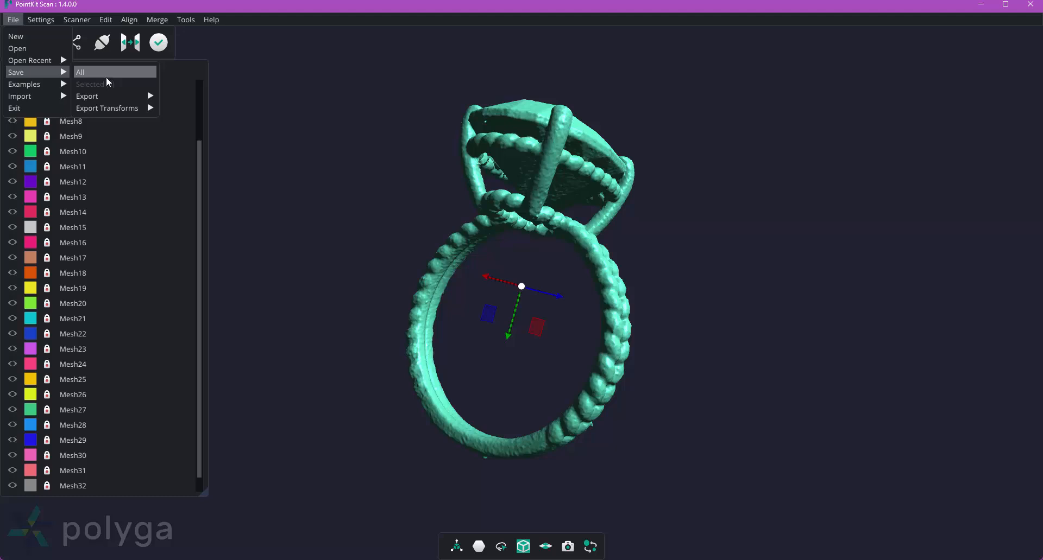
mouse_move(109, 96)
click(197, 99)
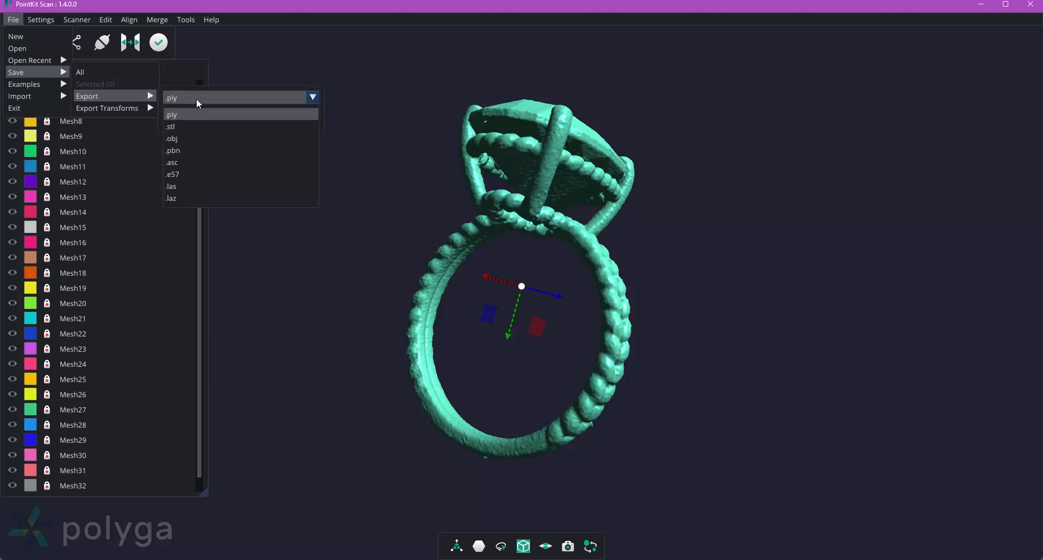
click(183, 128)
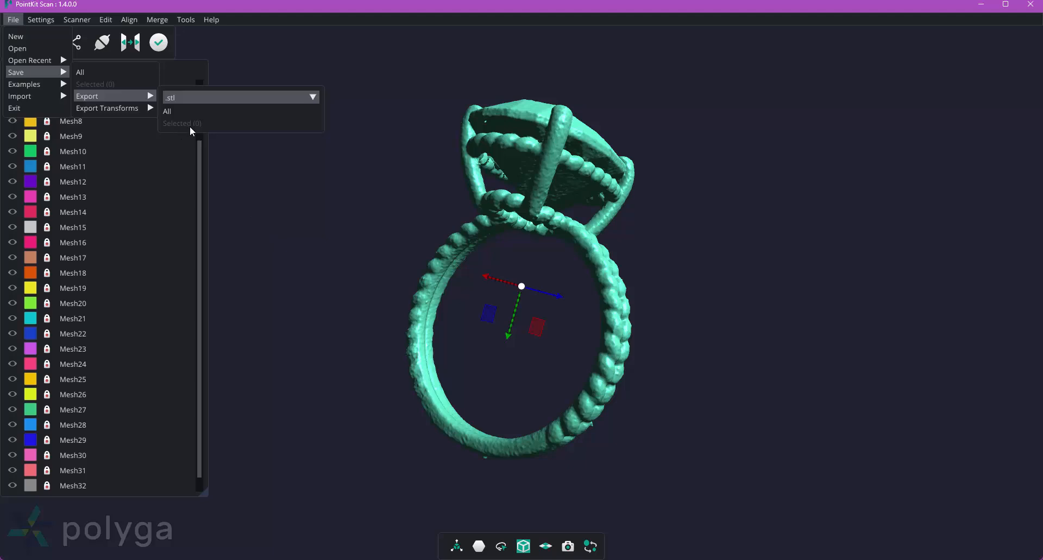
click(200, 197)
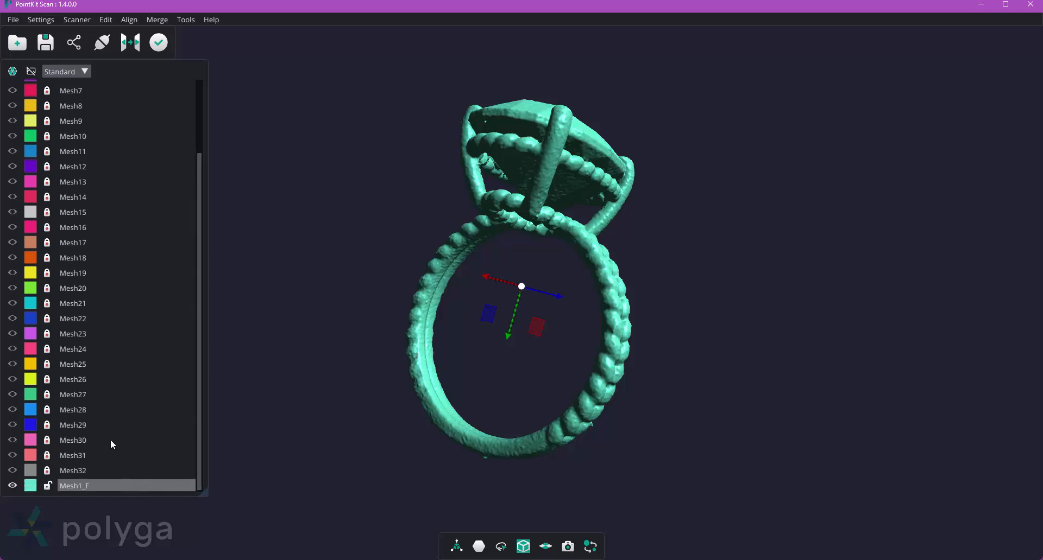
Export only the finalized mesh Mesh1_F as an .stl file named FinalMesh2 in the Correct folder.
click(96, 484)
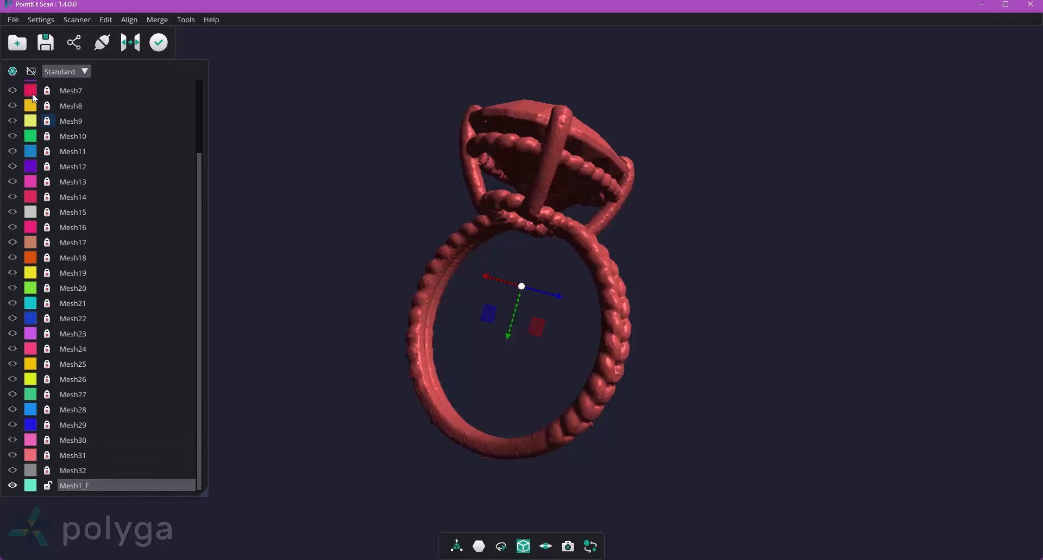
click(19, 19)
mouse_move(32, 71)
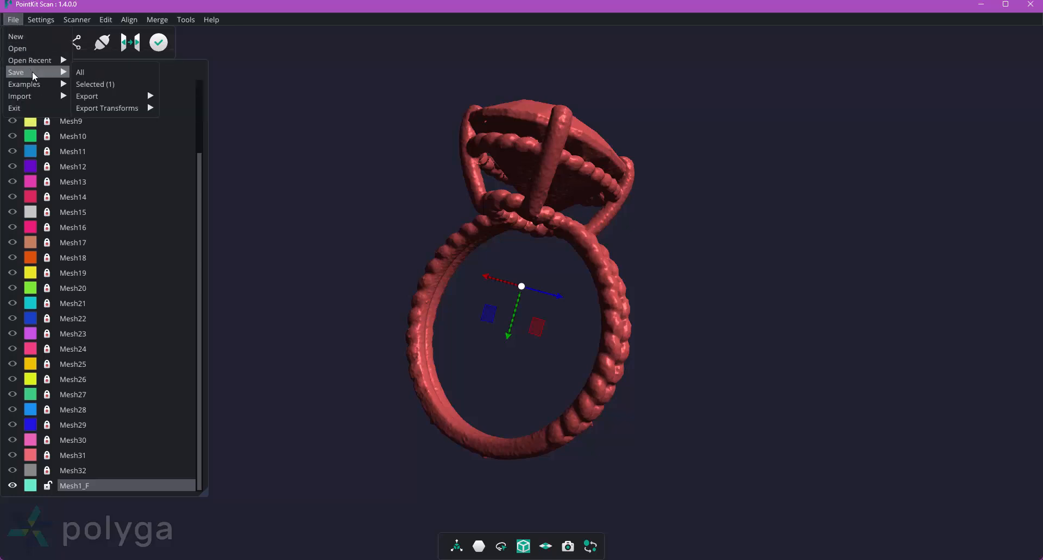
mouse_move(117, 96)
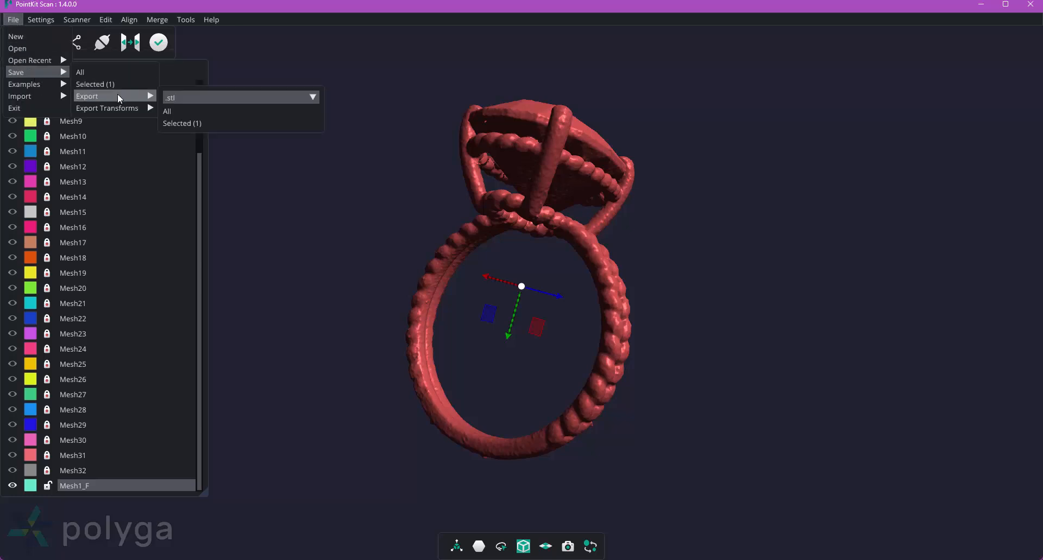
click(204, 125)
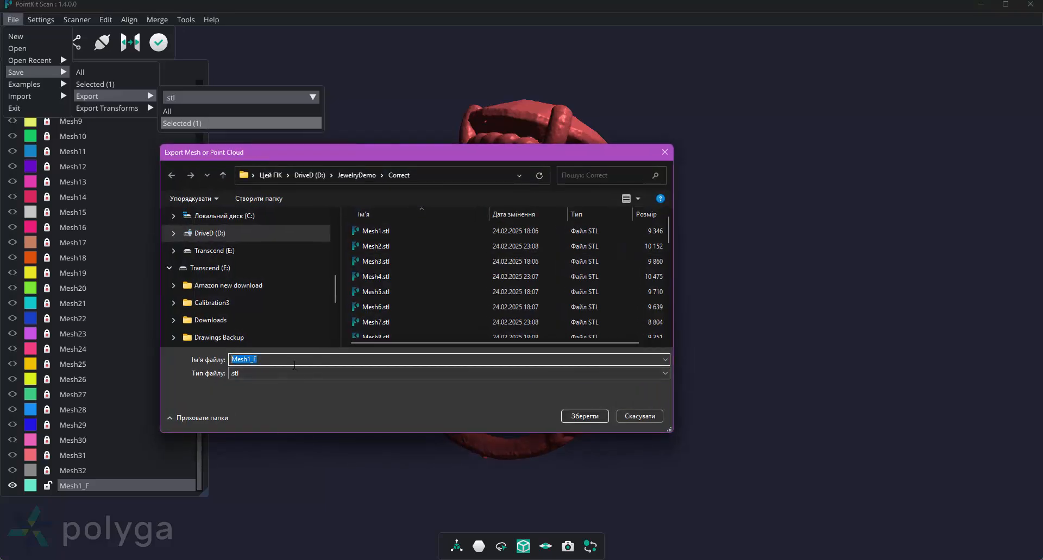
text(FinalM)
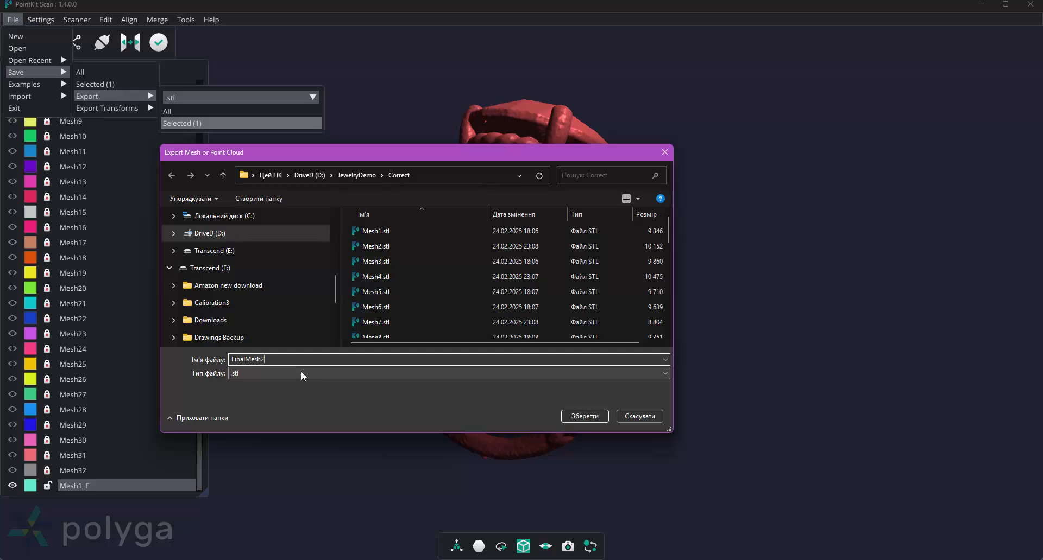
click(576, 417)
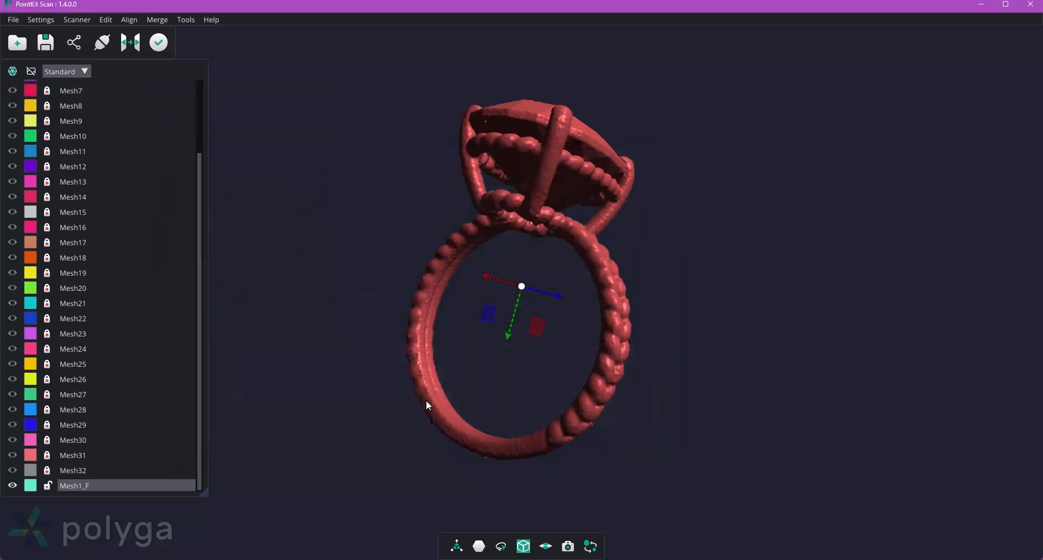